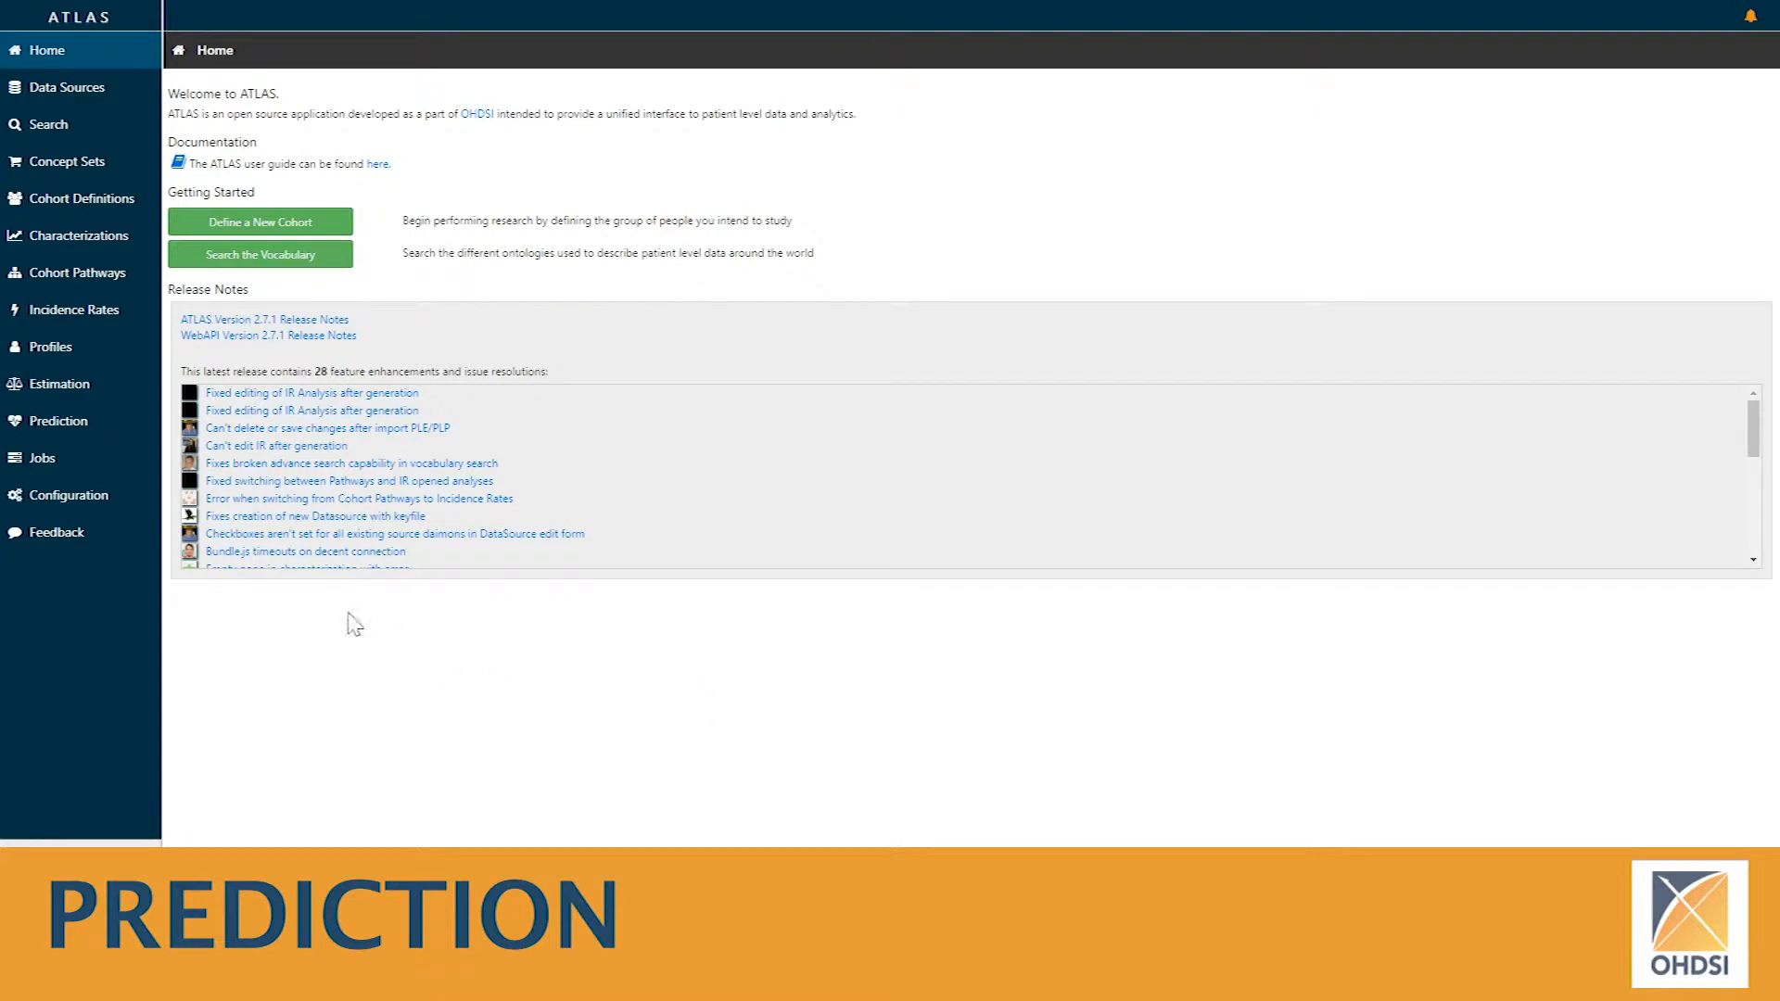
Open the existing patient-level prediction study "Prediction of outcomes in 1 year following first-line monotherapy treatment for hypertension".
{"action": "left_click", "coordinate": [56, 431]}
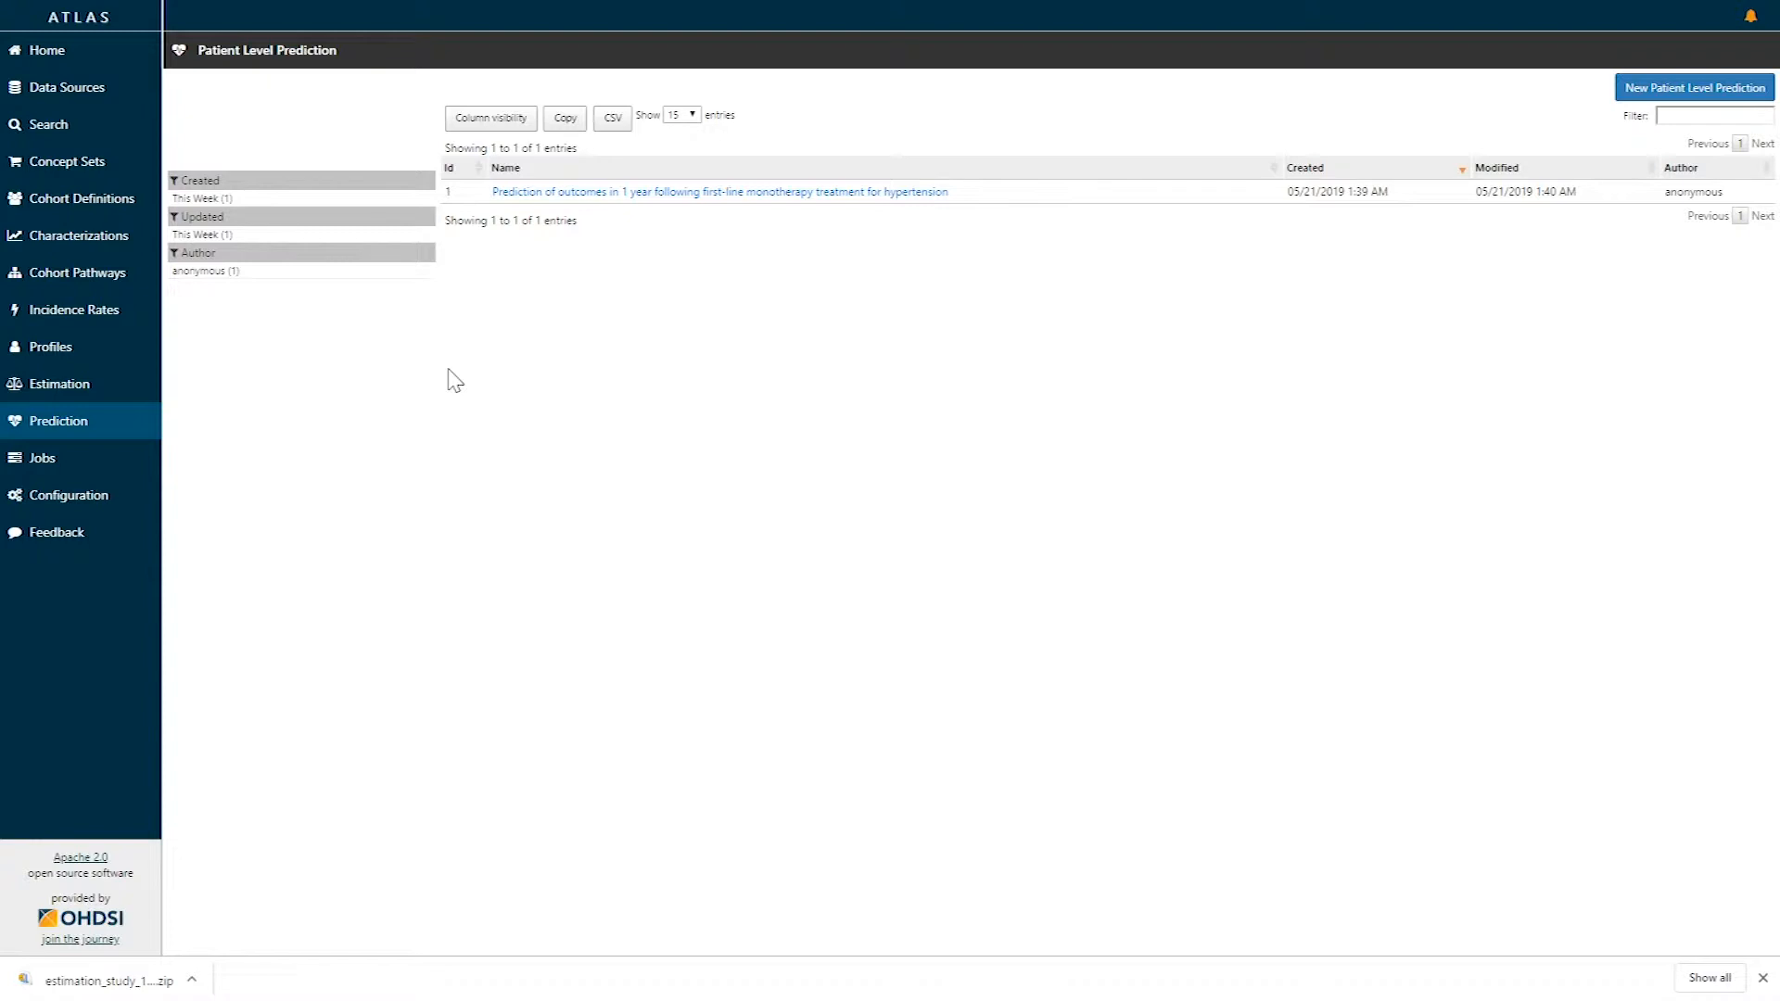
{"action": "left_click", "coordinate": [1764, 978]}
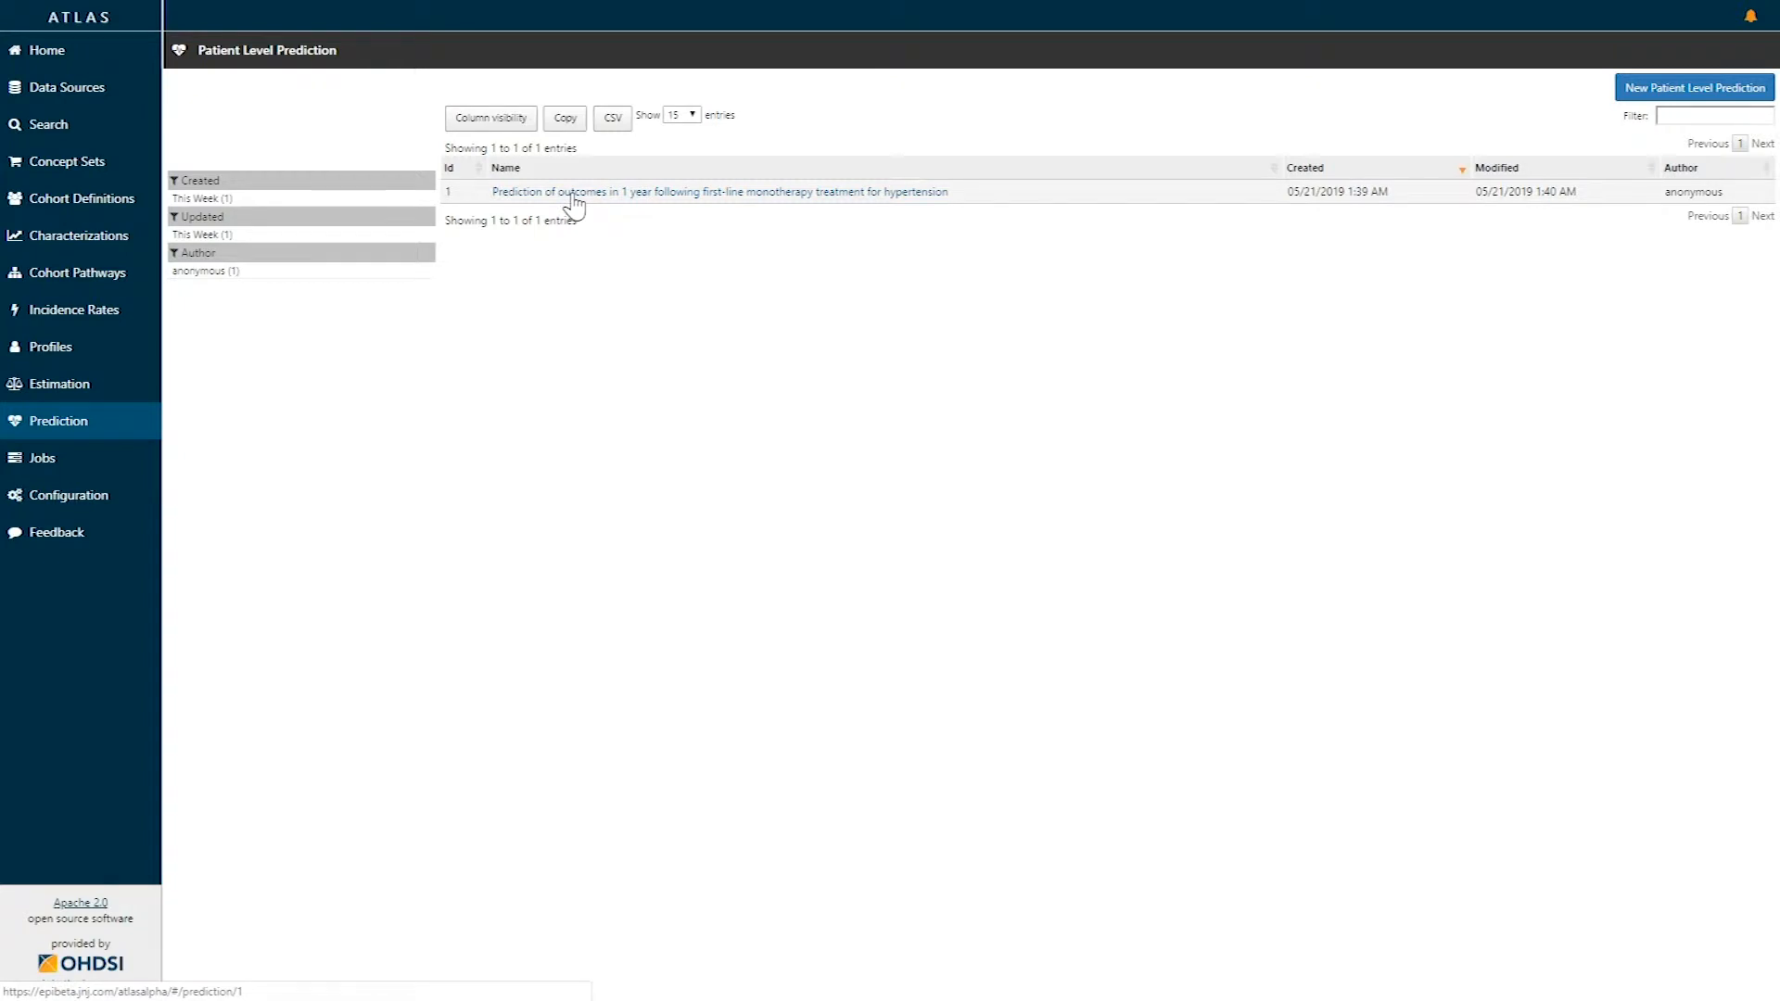
{"action": "left_click", "coordinate": [574, 195]}
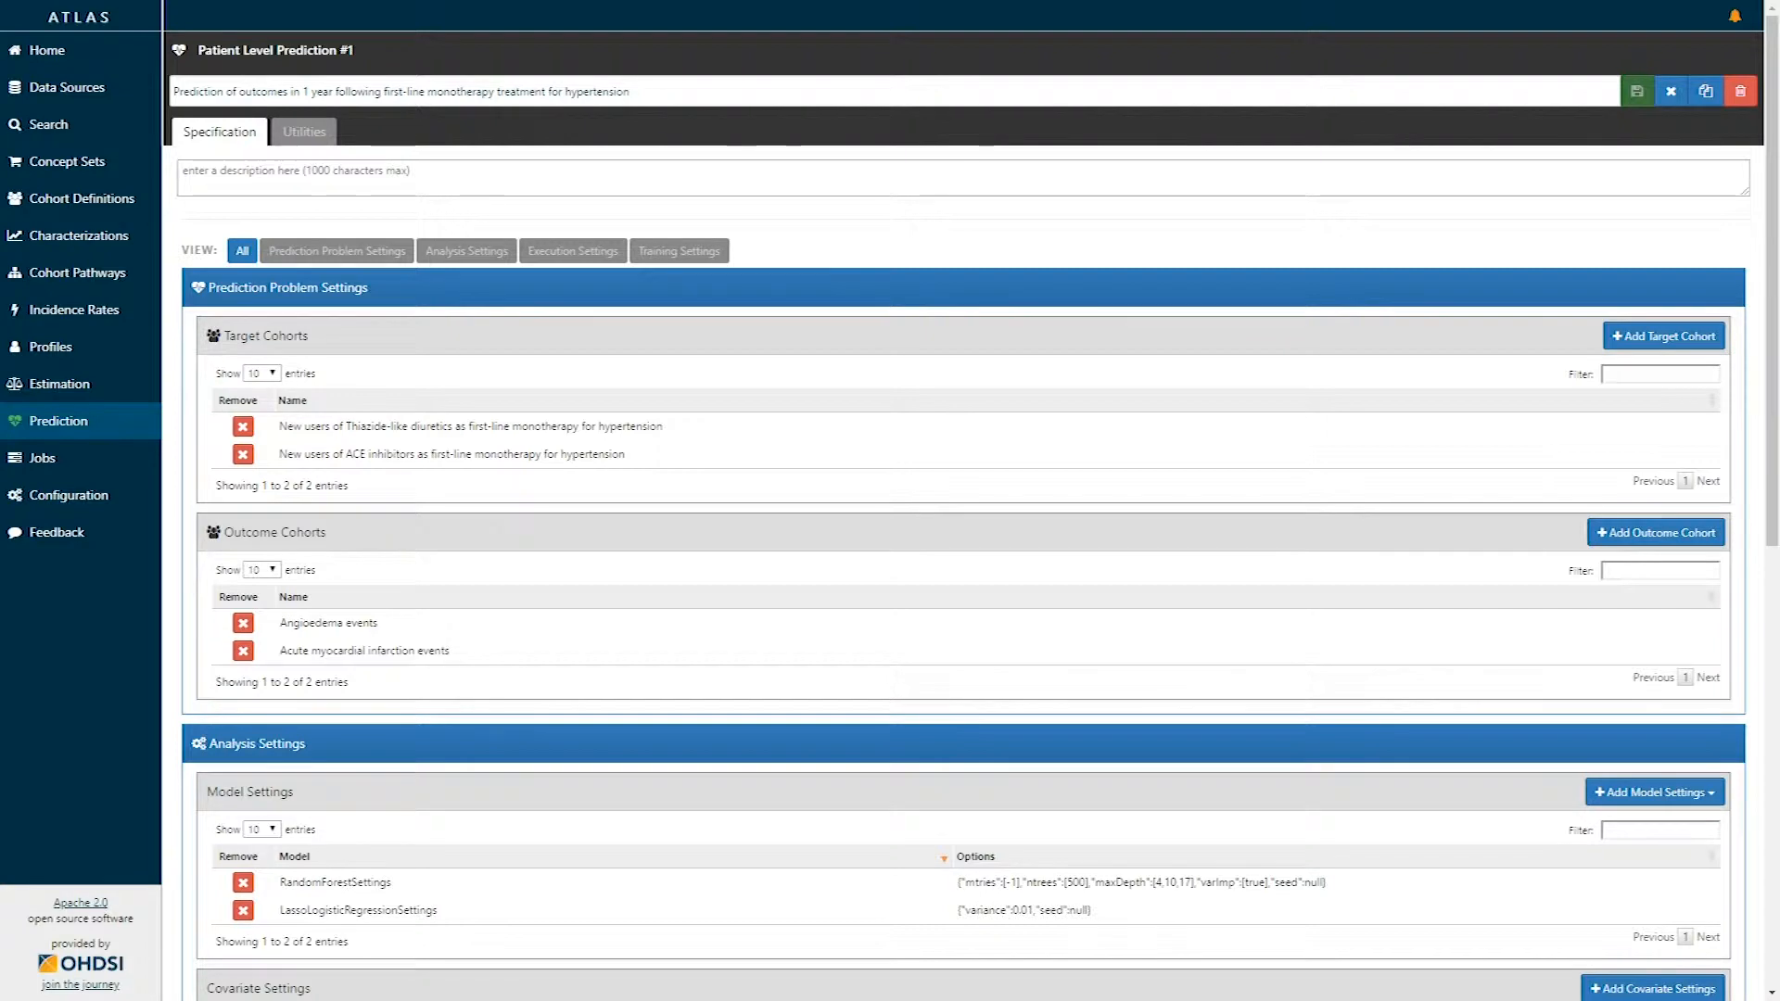
Examine the study specification from the prediction problem and analysis settings down to the execution and training settings.
{"action": "scroll", "coordinate": [234, 252], "scroll_direction": "down", "scroll_amount": 3}
{"action": "scroll", "coordinate": [235, 253], "scroll_direction": "down", "scroll_amount": 2}
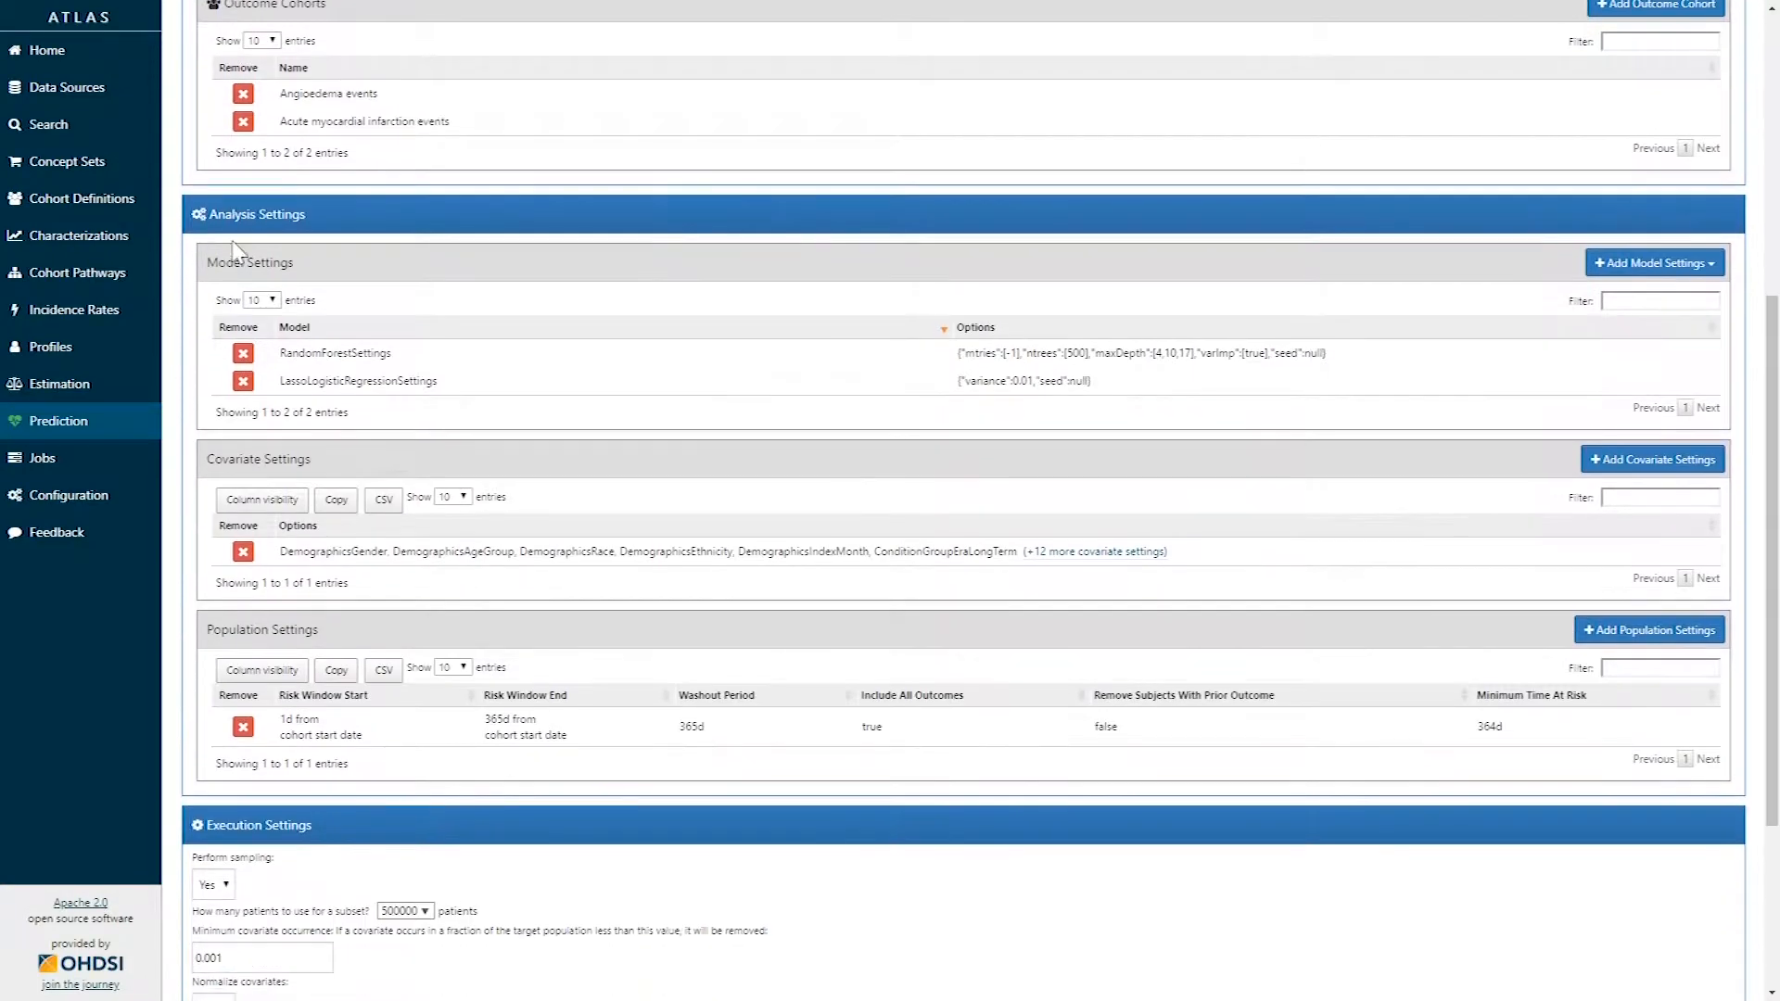
{"action": "scroll", "coordinate": [200, 129], "scroll_direction": "up", "scroll_amount": 3}
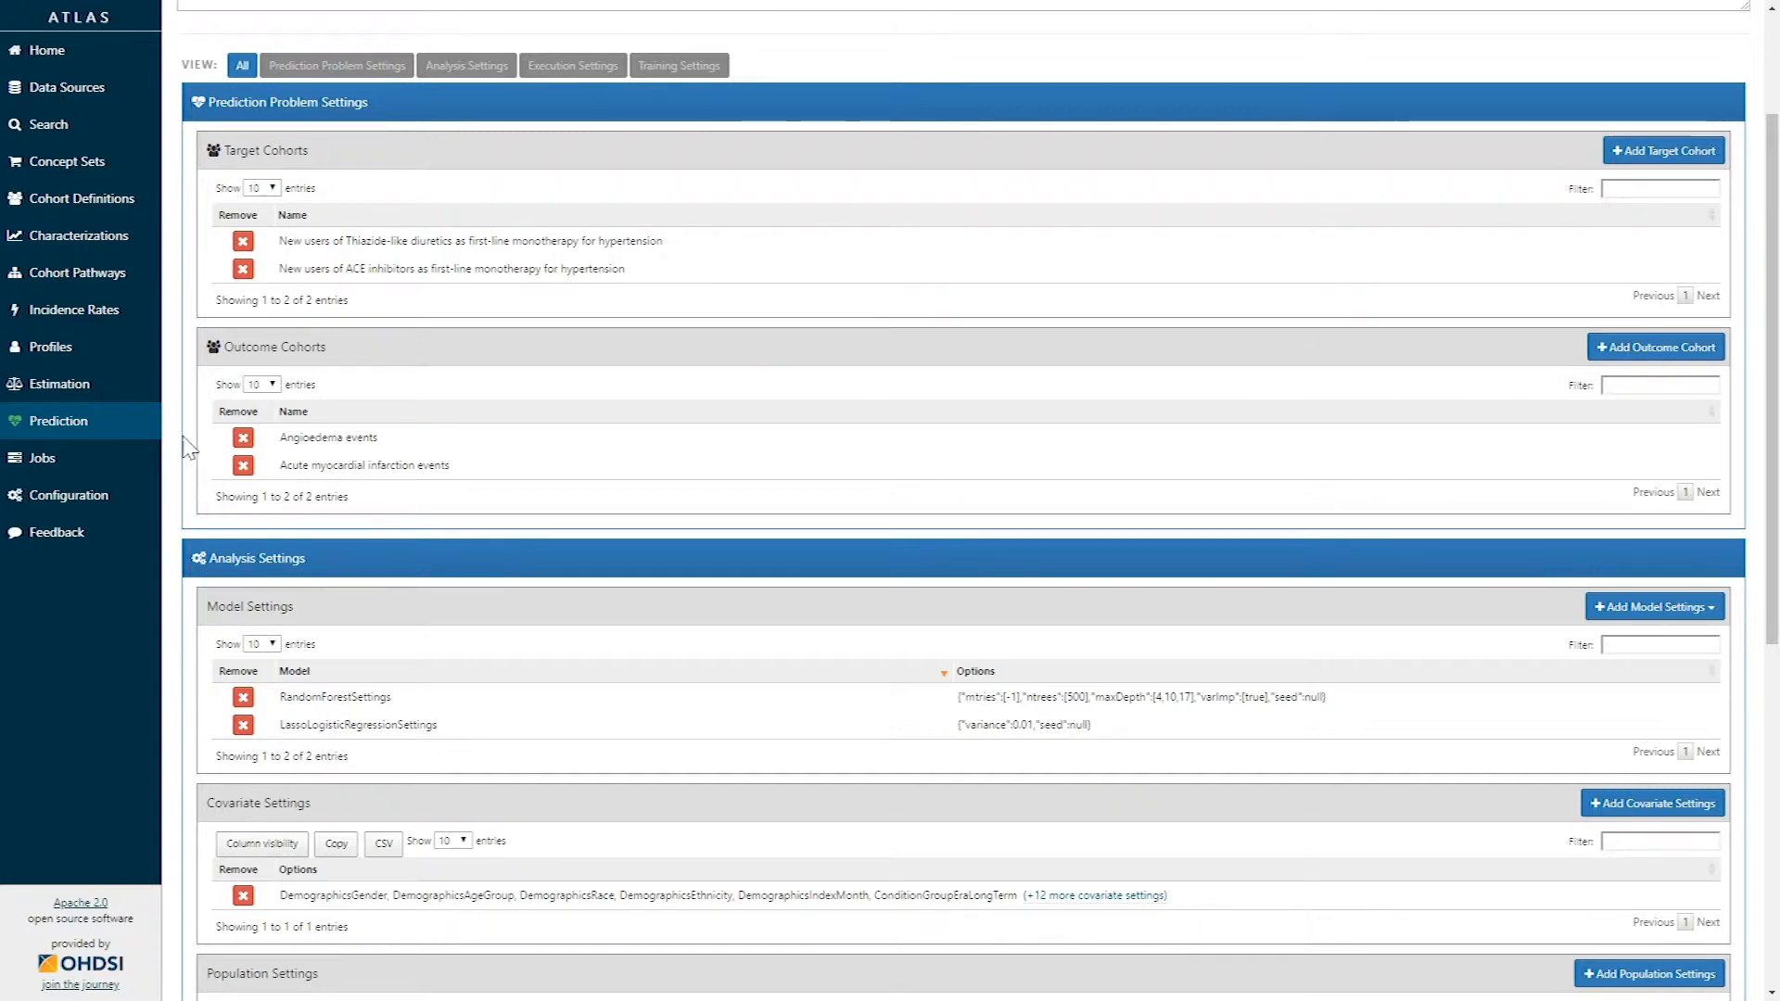
{"action": "scroll", "coordinate": [185, 450], "scroll_direction": "down", "scroll_amount": 1}
{"action": "scroll", "coordinate": [185, 443], "scroll_direction": "down", "scroll_amount": 4}
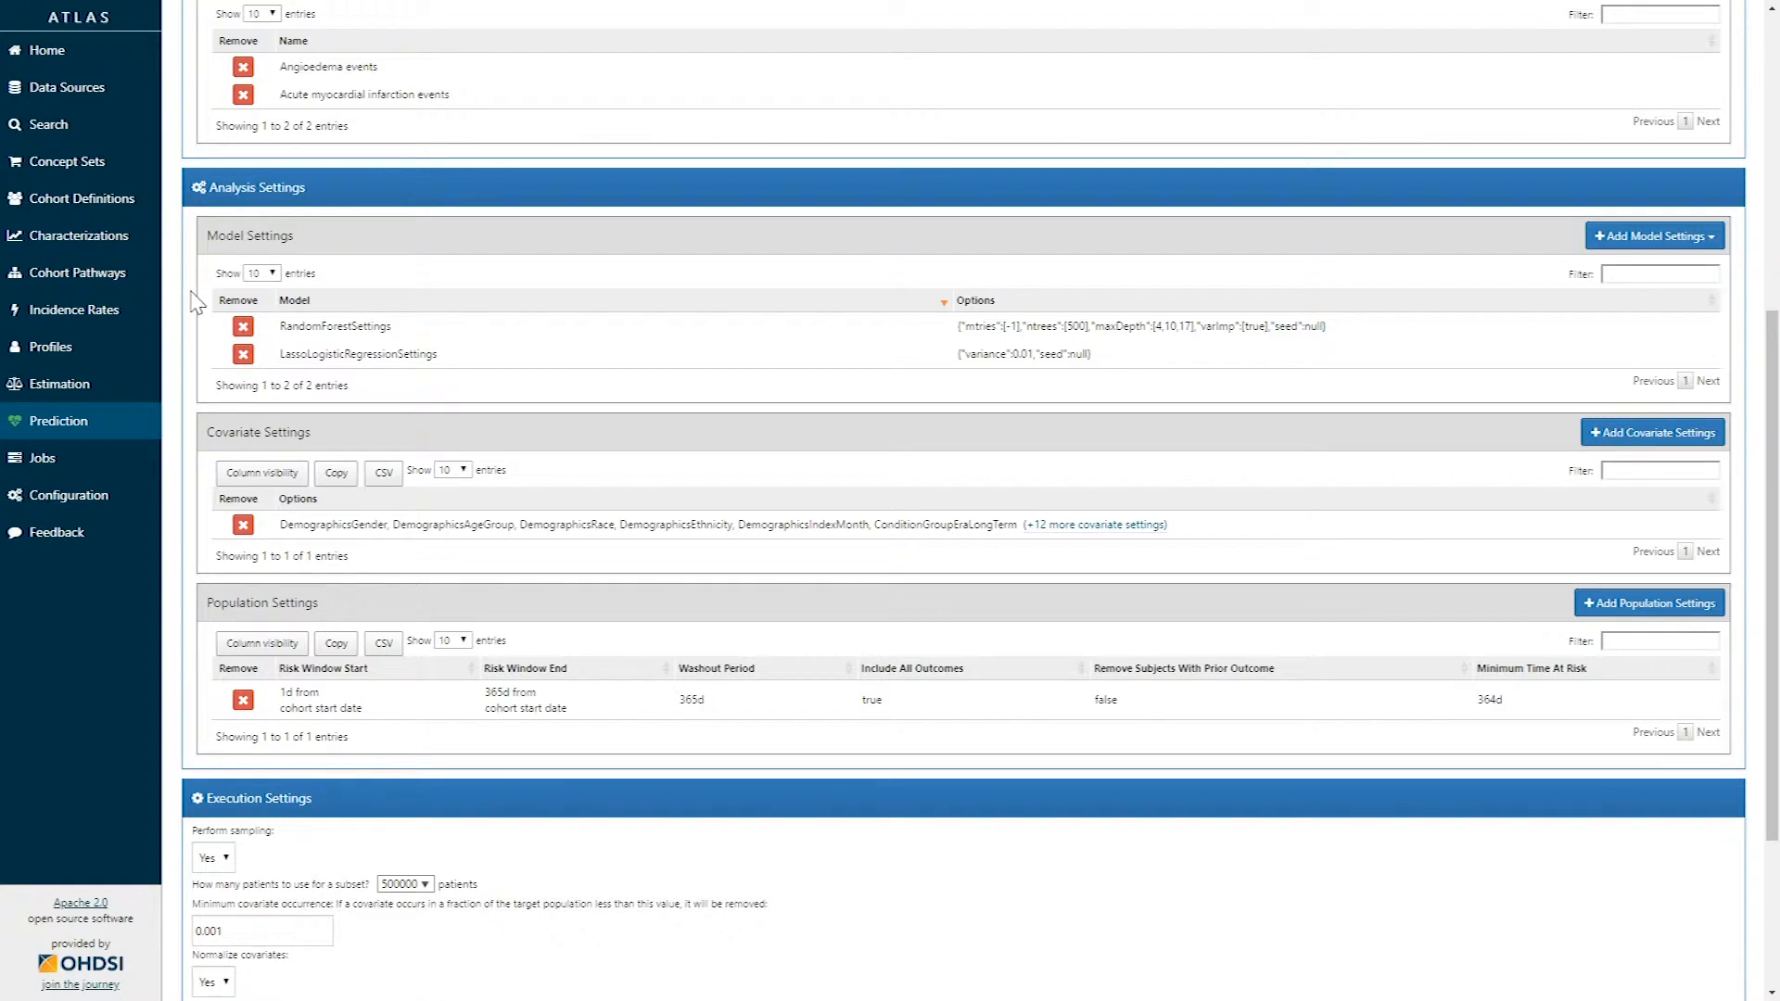
{"action": "scroll", "coordinate": [204, 371], "scroll_direction": "down", "scroll_amount": 1}
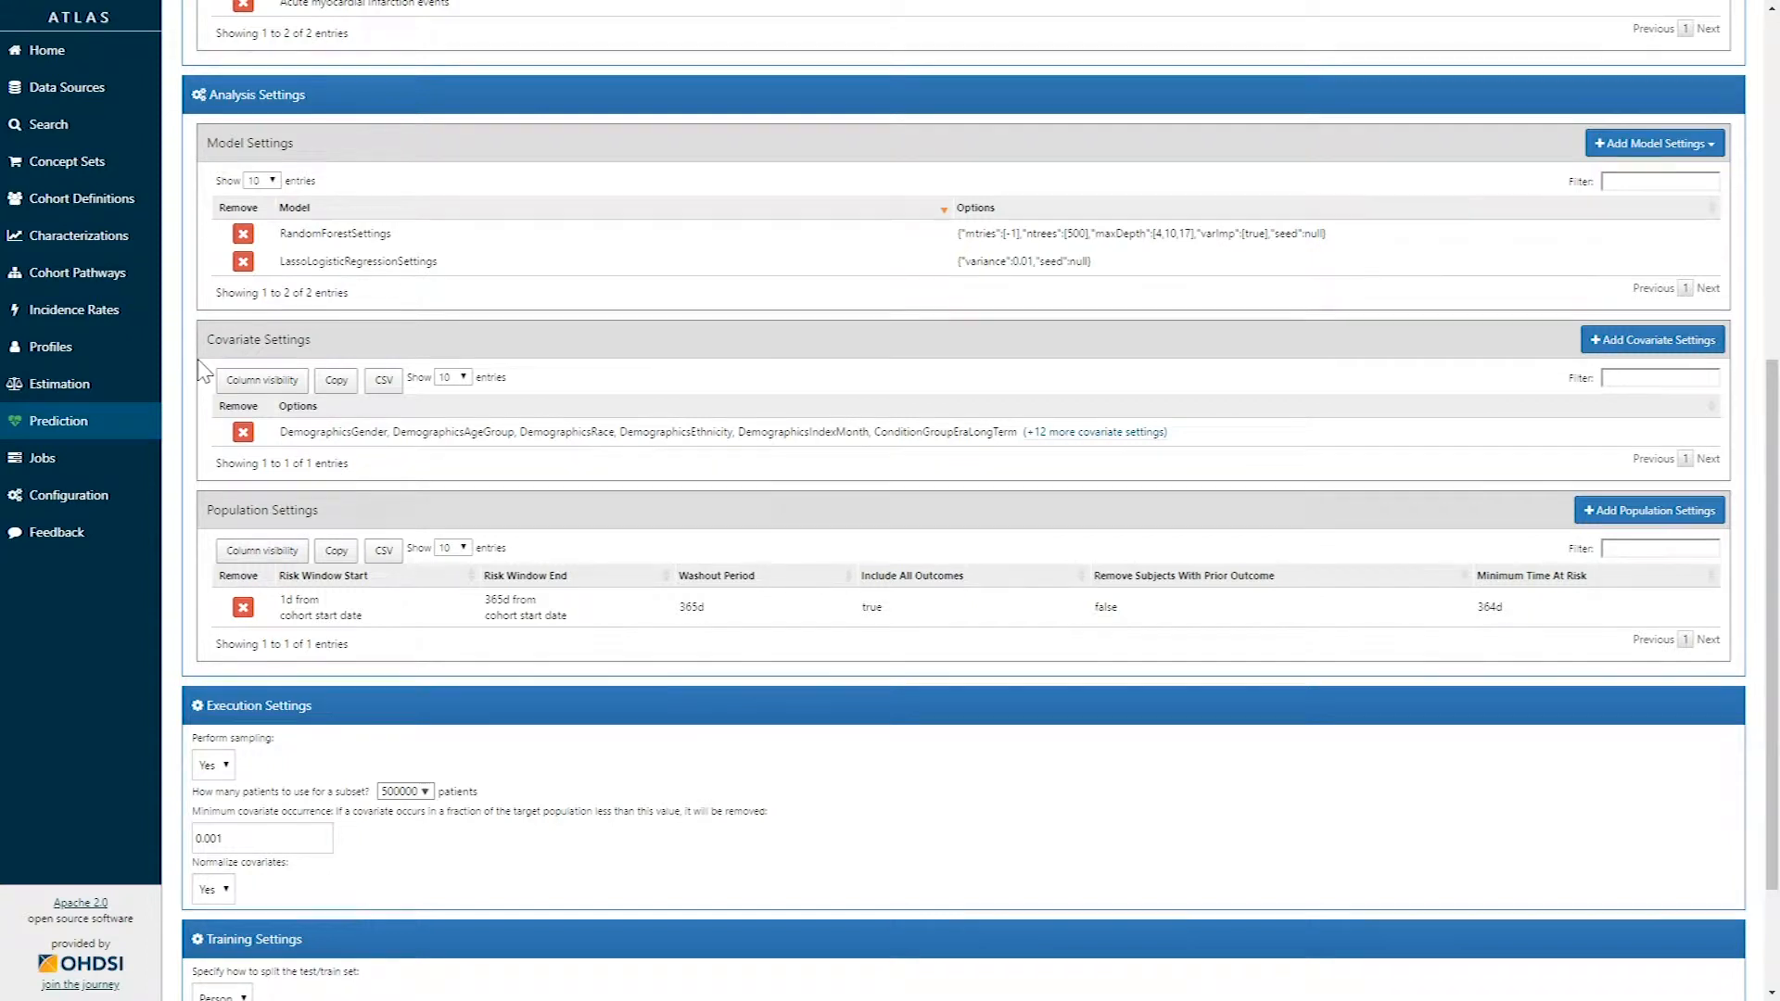
{"action": "scroll", "coordinate": [203, 369], "scroll_direction": "down", "scroll_amount": 2}
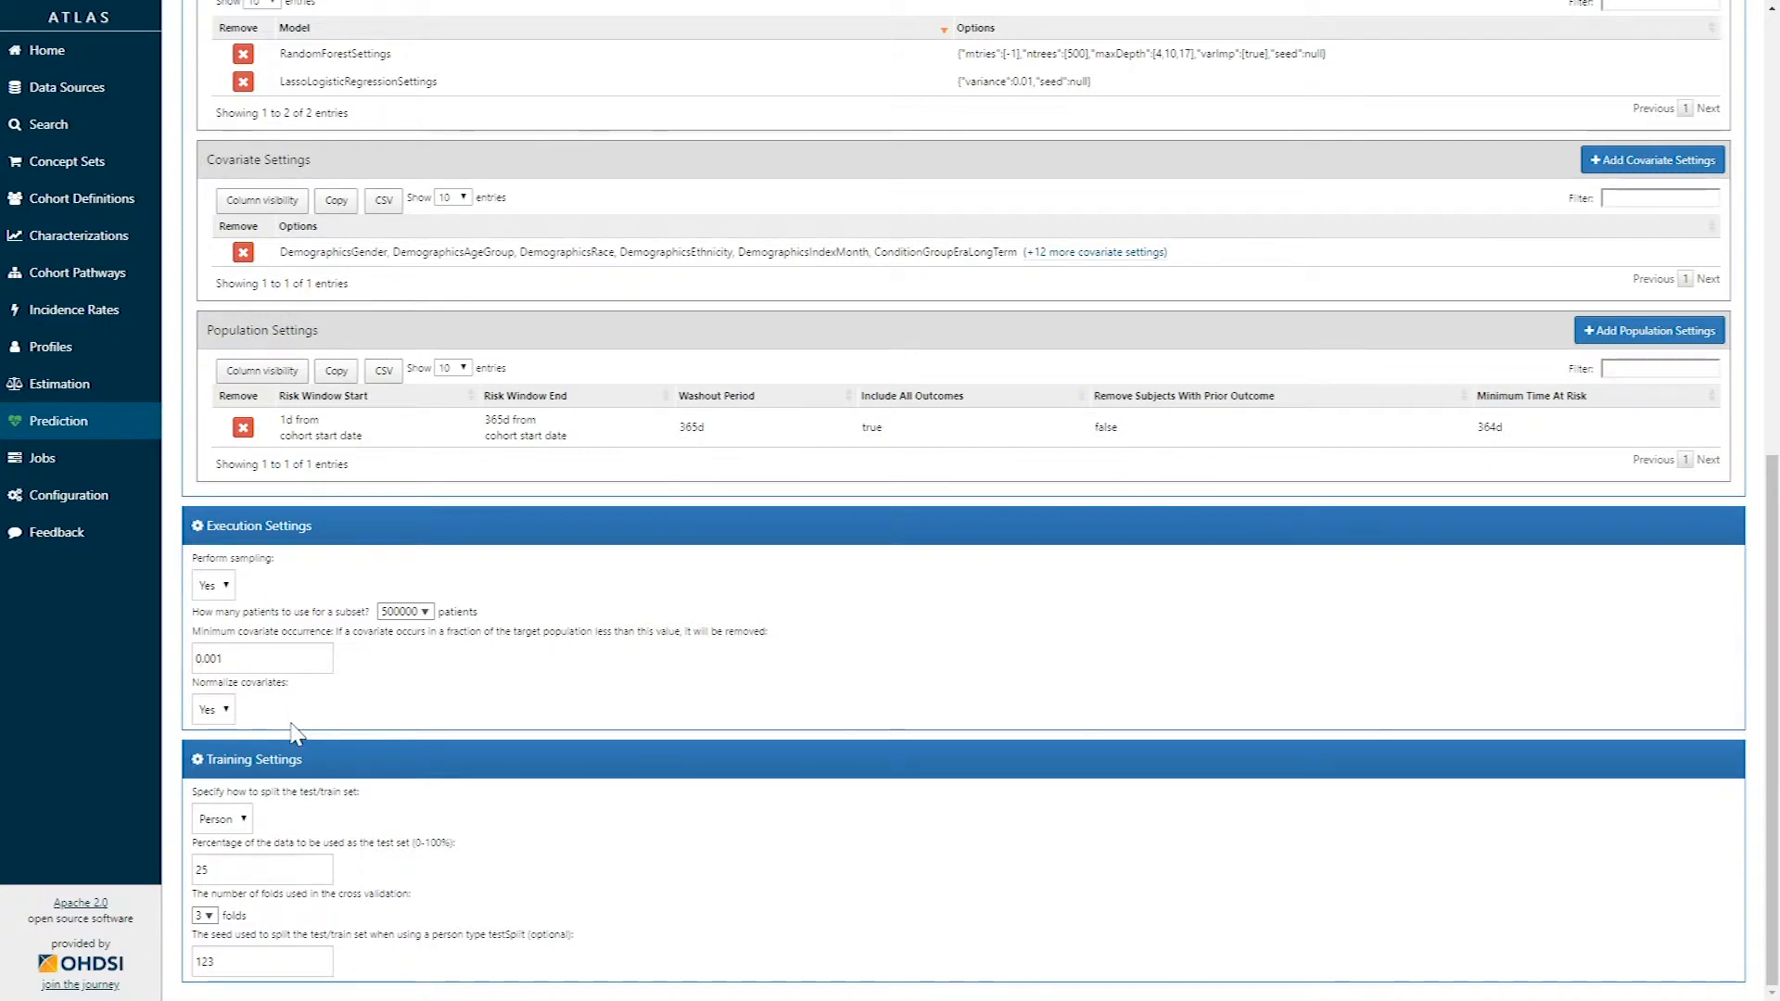
{"action": "scroll", "coordinate": [295, 733], "scroll_direction": "up", "scroll_amount": 9}
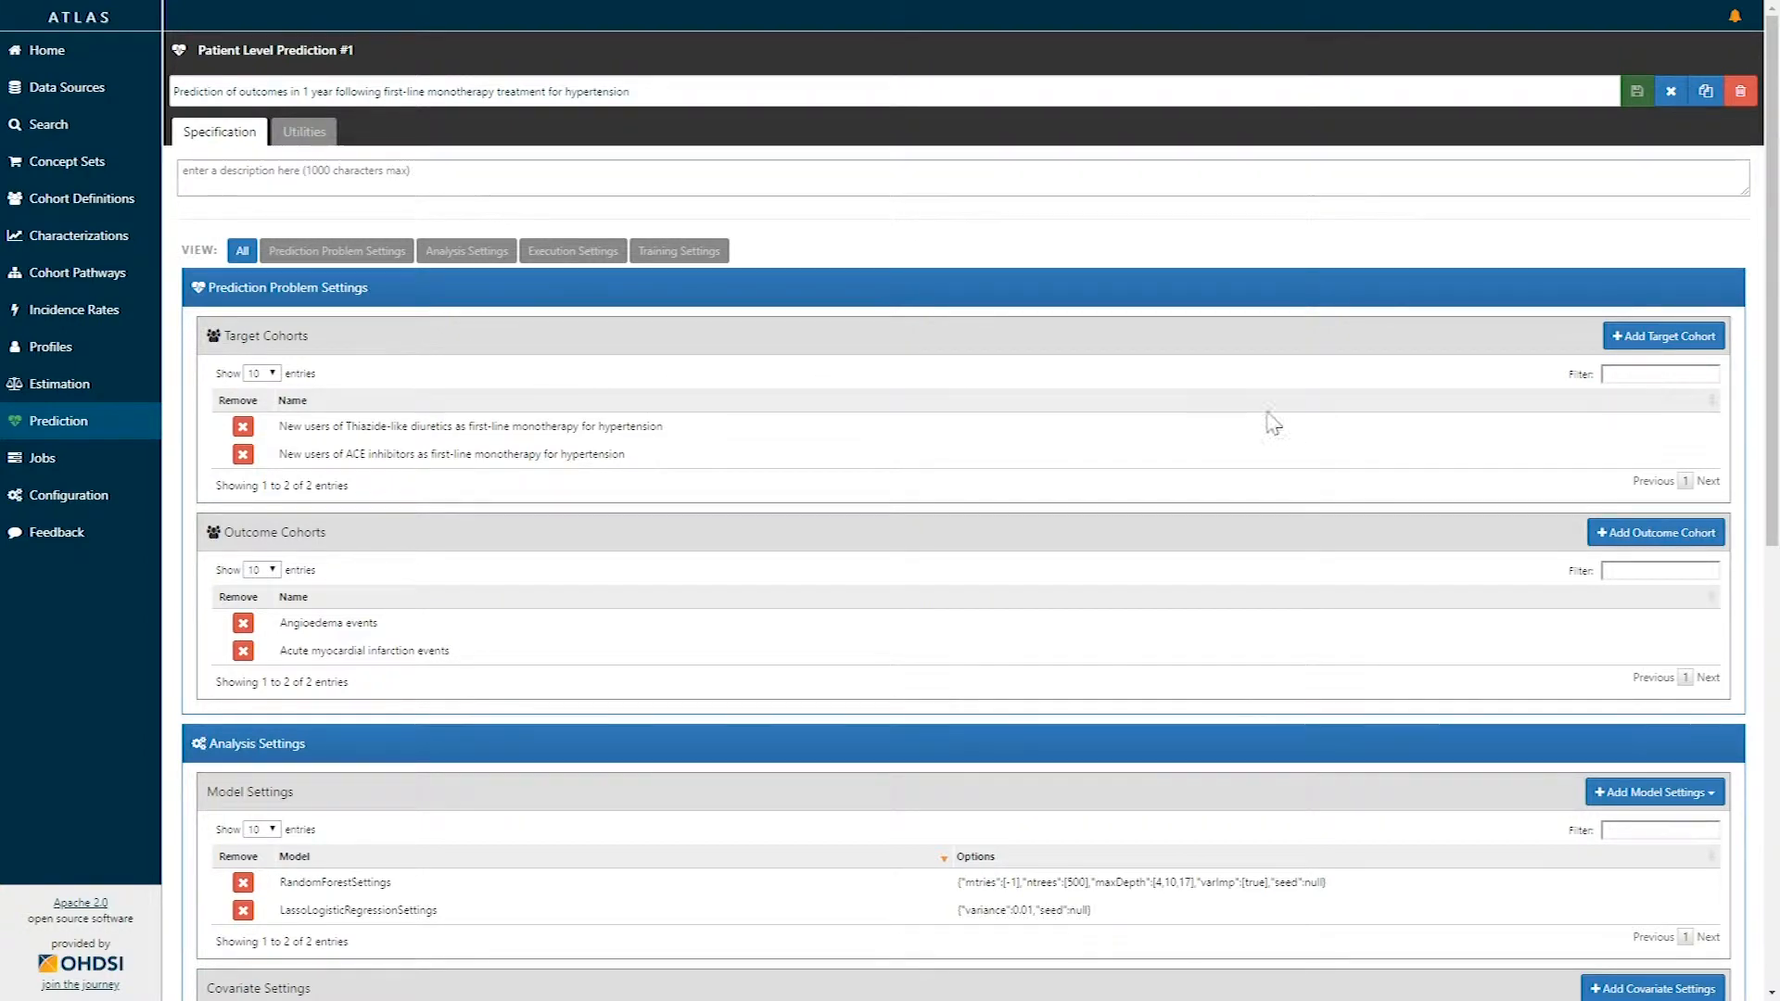
Select the new users of ACE inhibitors cohort as a target and "Acute myocardial infarction events" as an outcome.
{"action": "left_click", "coordinate": [1659, 343]}
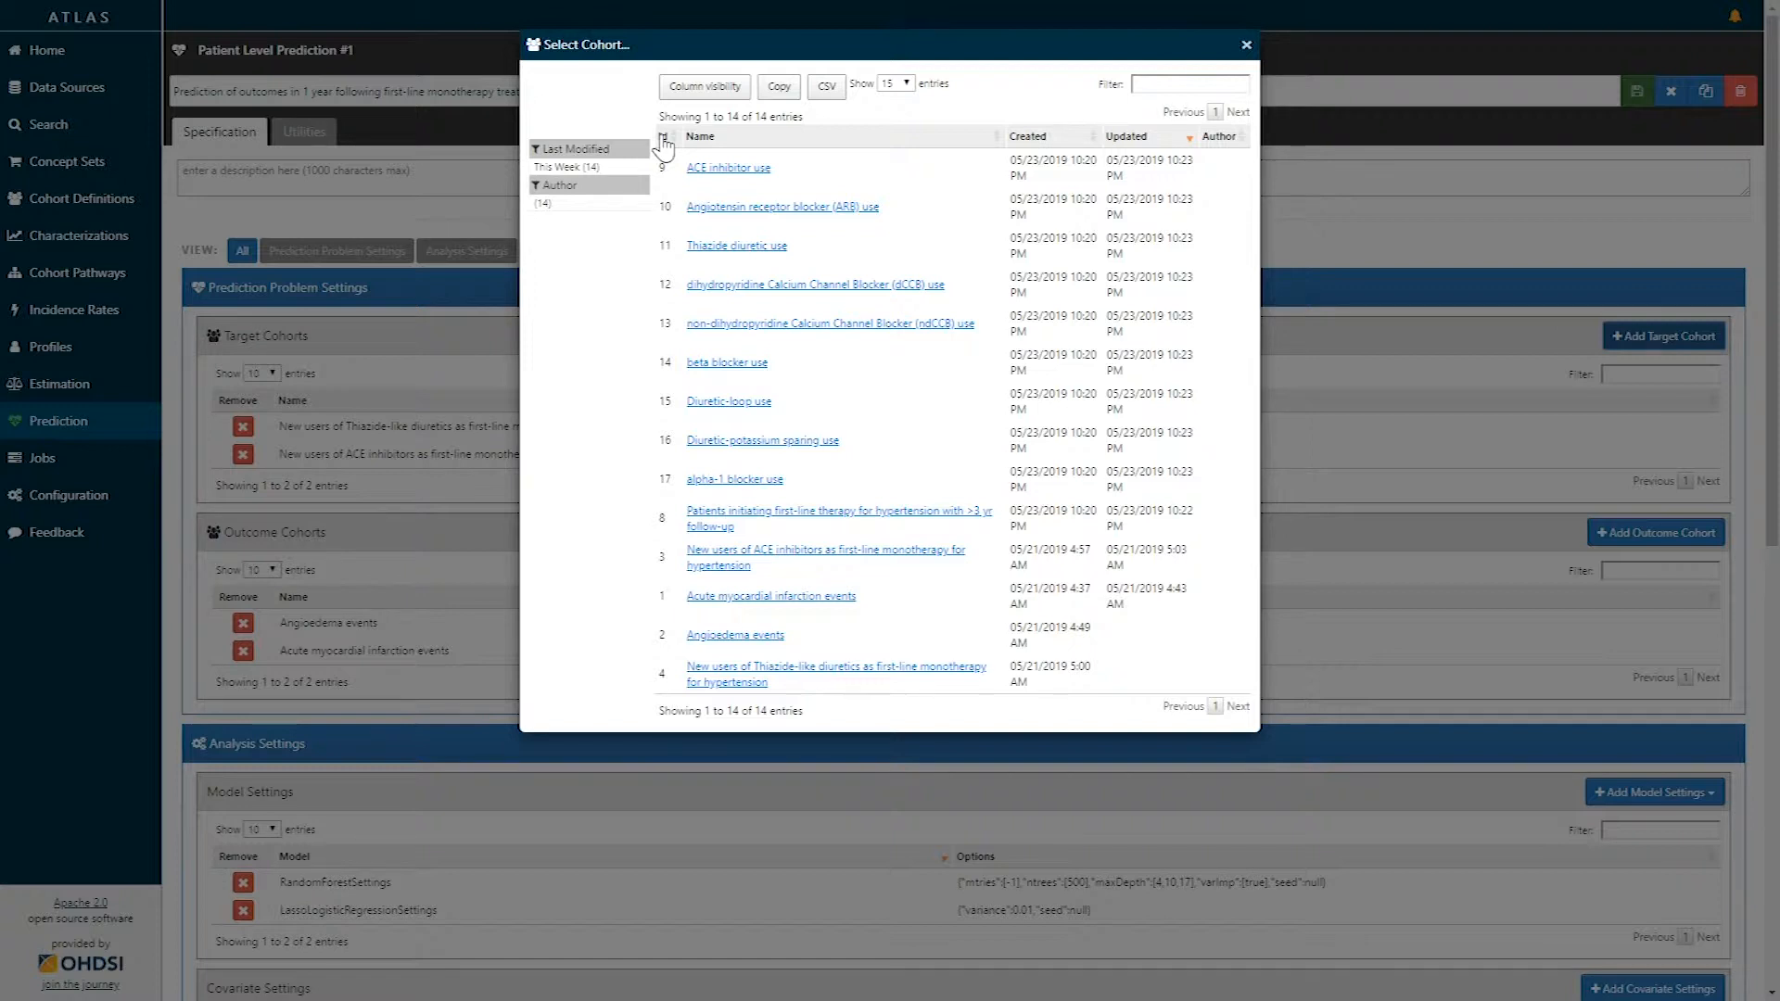
{"action": "left_click", "coordinate": [737, 561]}
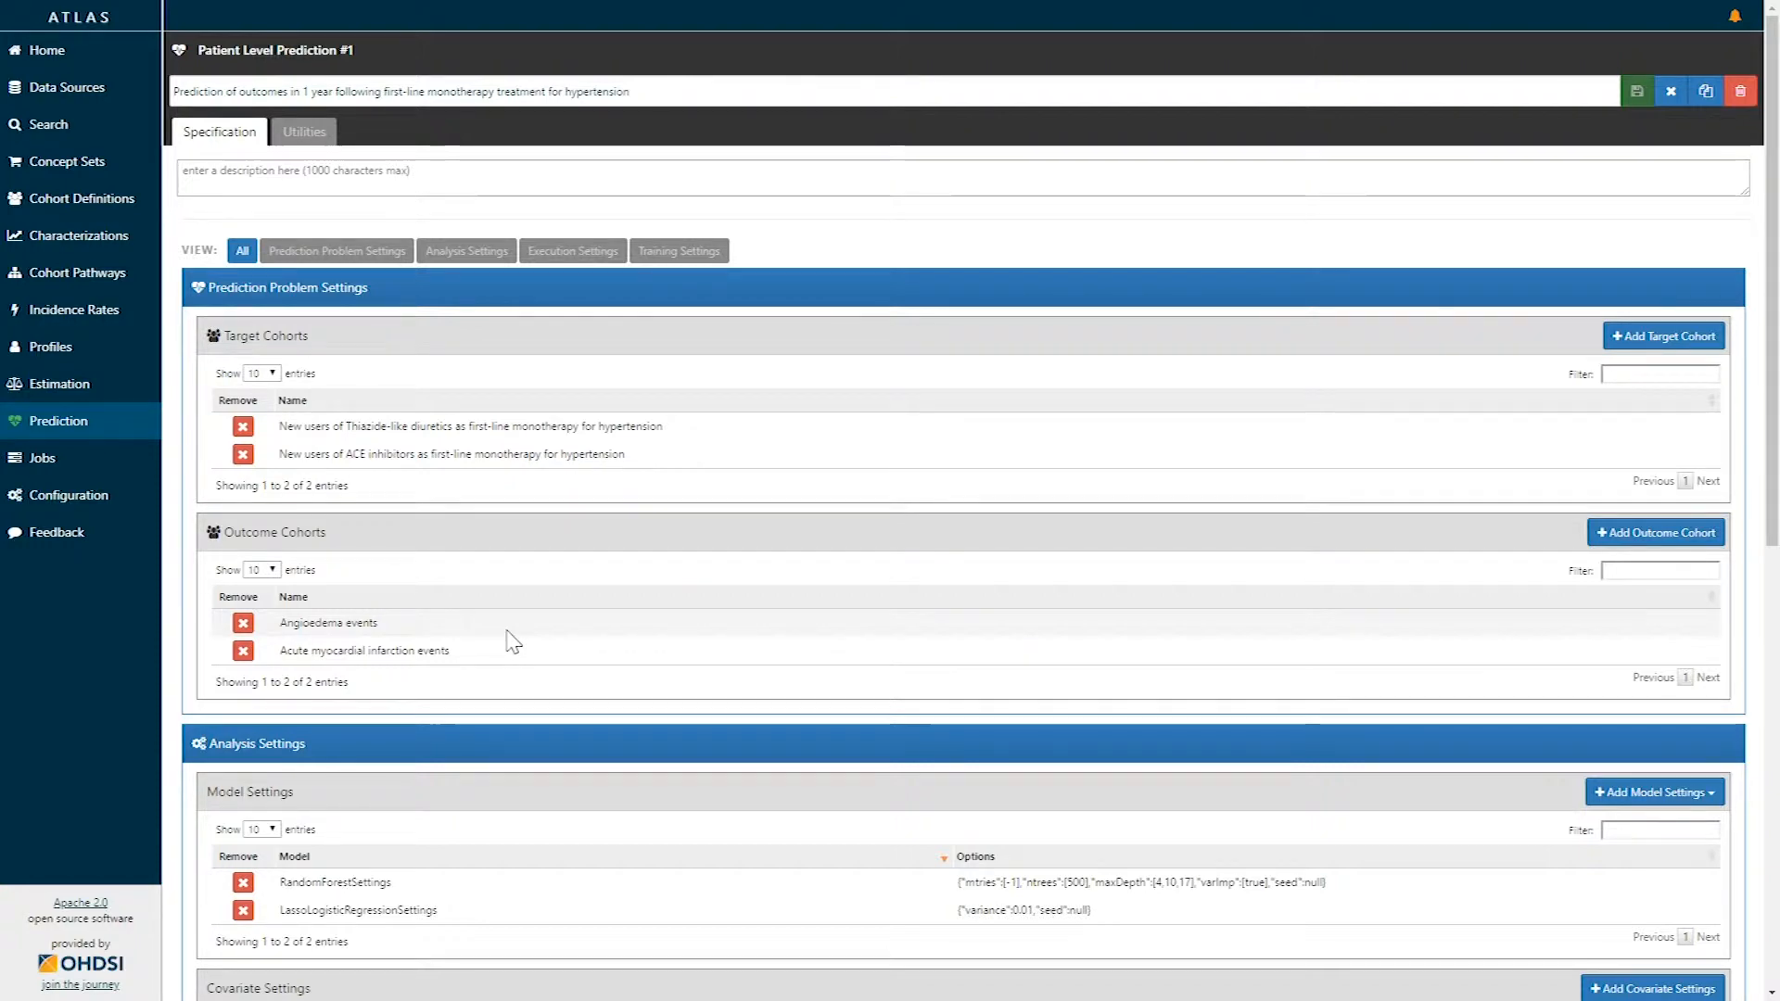
{"action": "left_click", "coordinate": [1627, 536]}
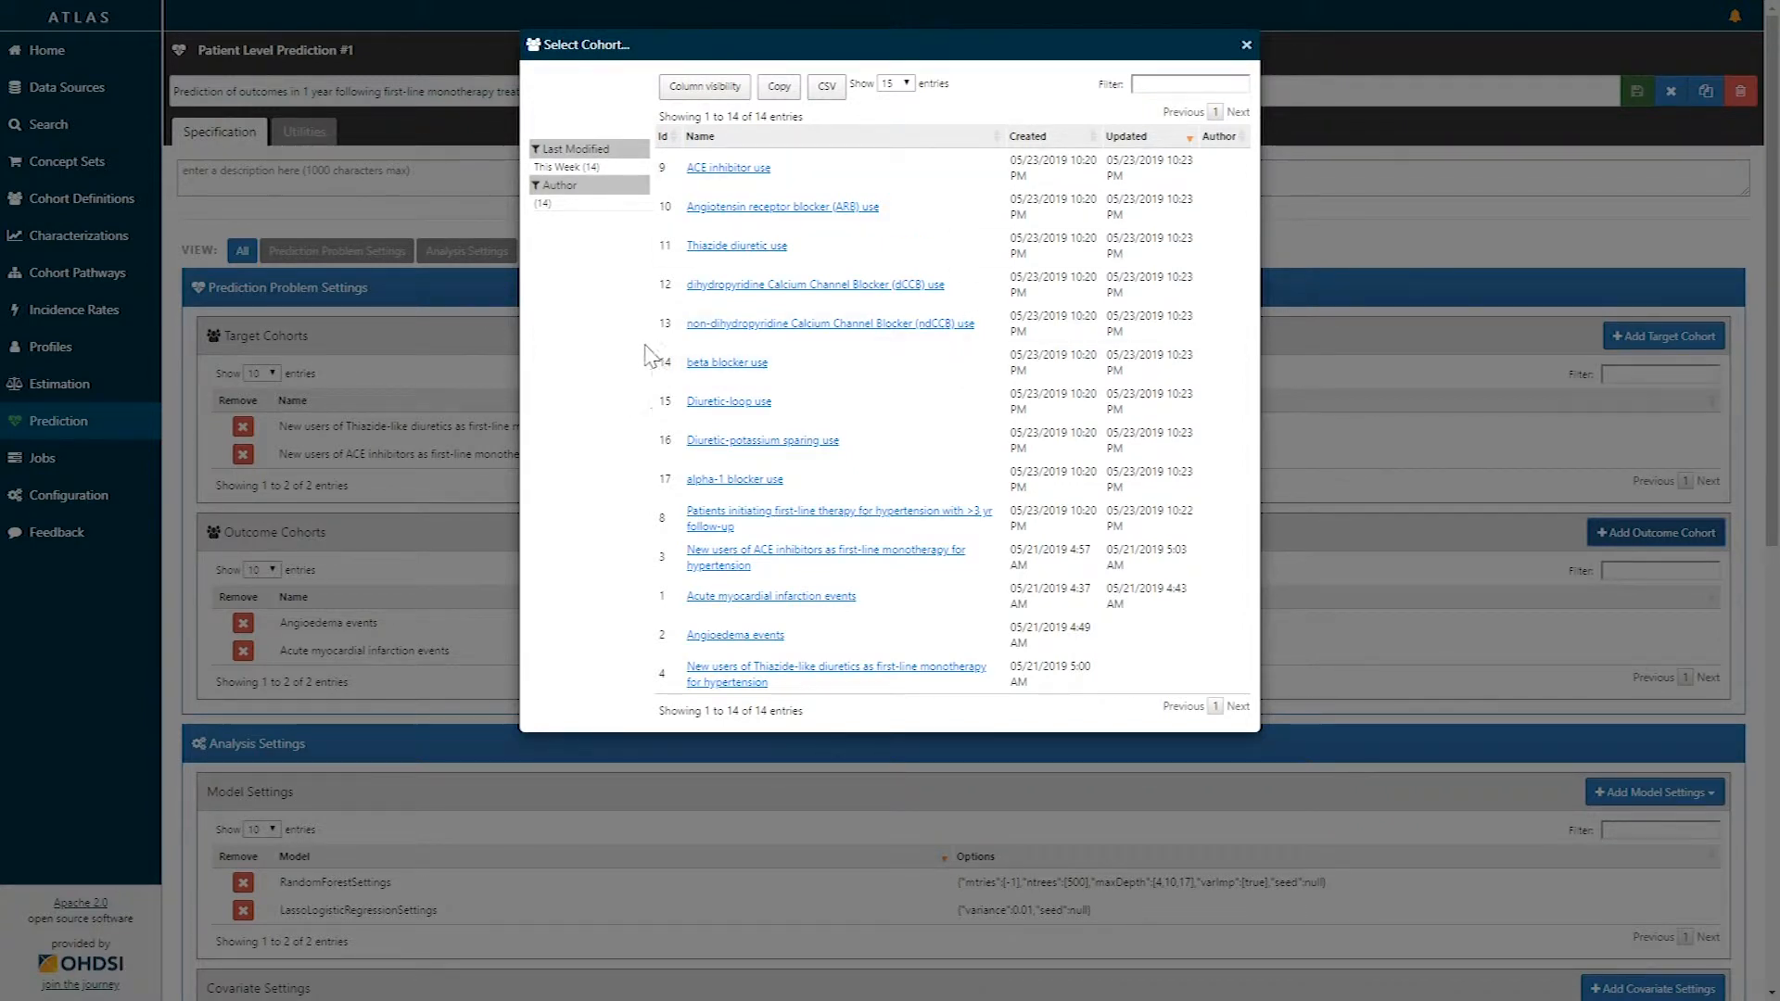
{"action": "left_click", "coordinate": [735, 598]}
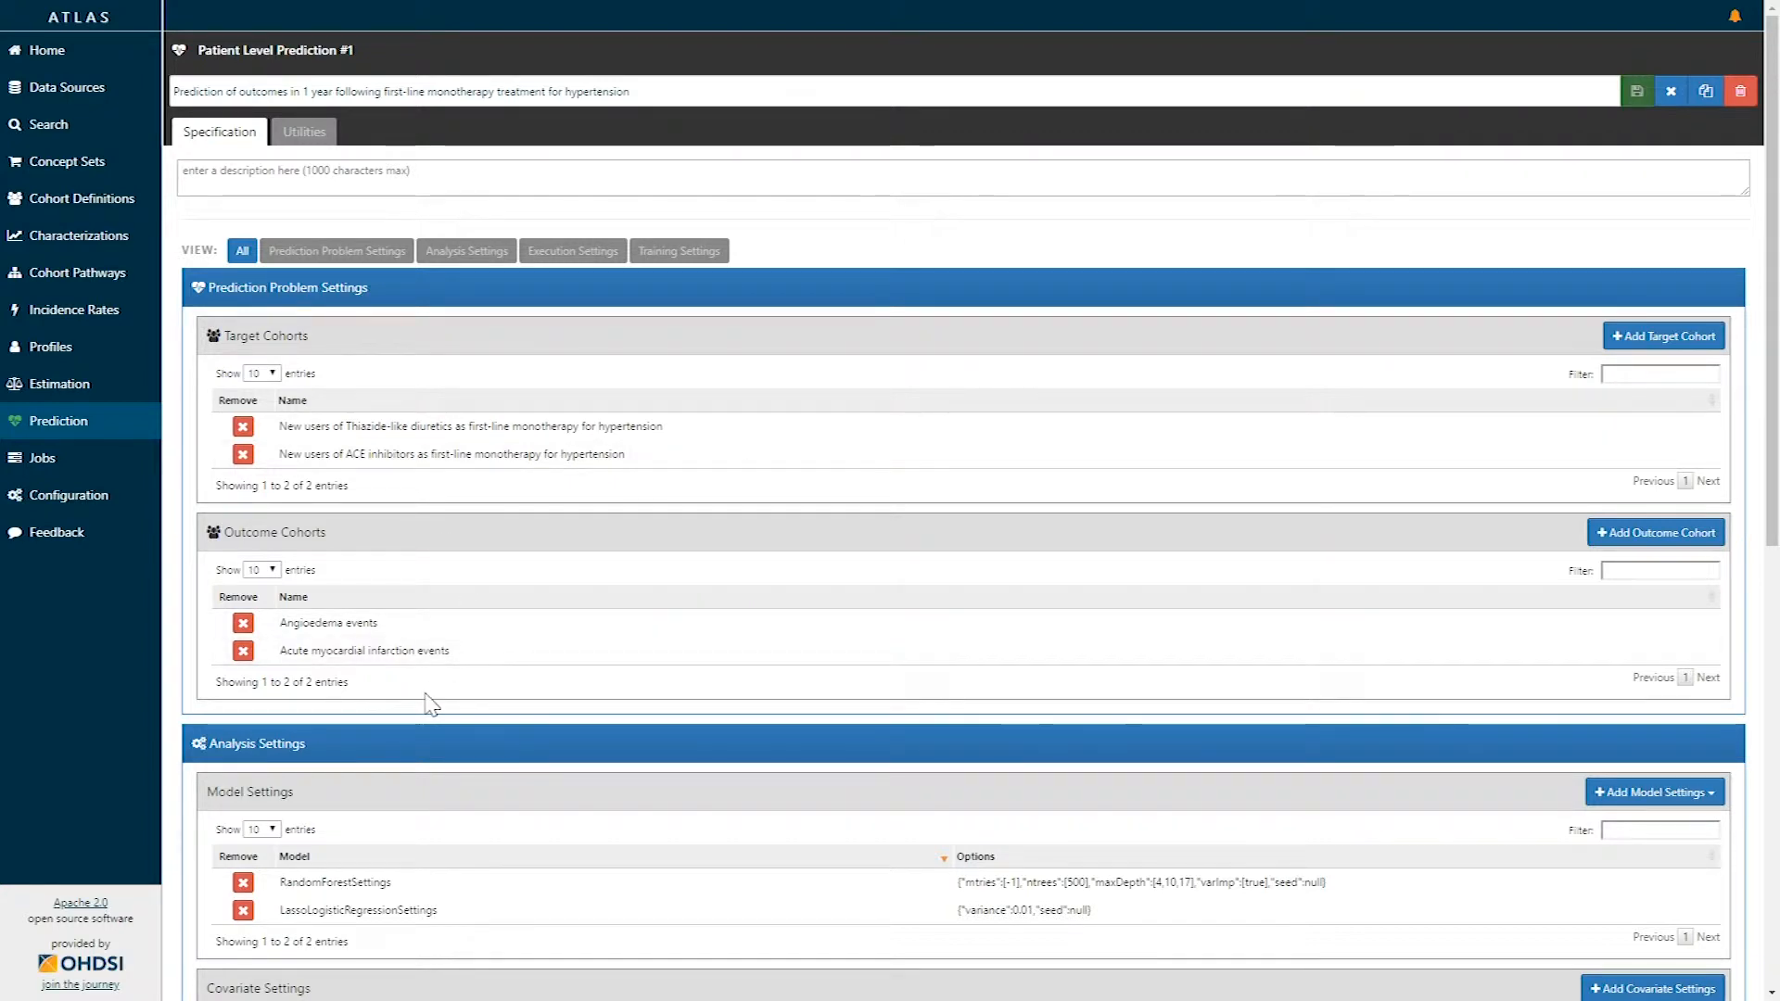
Add another Lasso Logistic Regression model with its default settings and remove it from the model settings again.
{"action": "scroll", "coordinate": [440, 478], "scroll_direction": "down", "scroll_amount": 5}
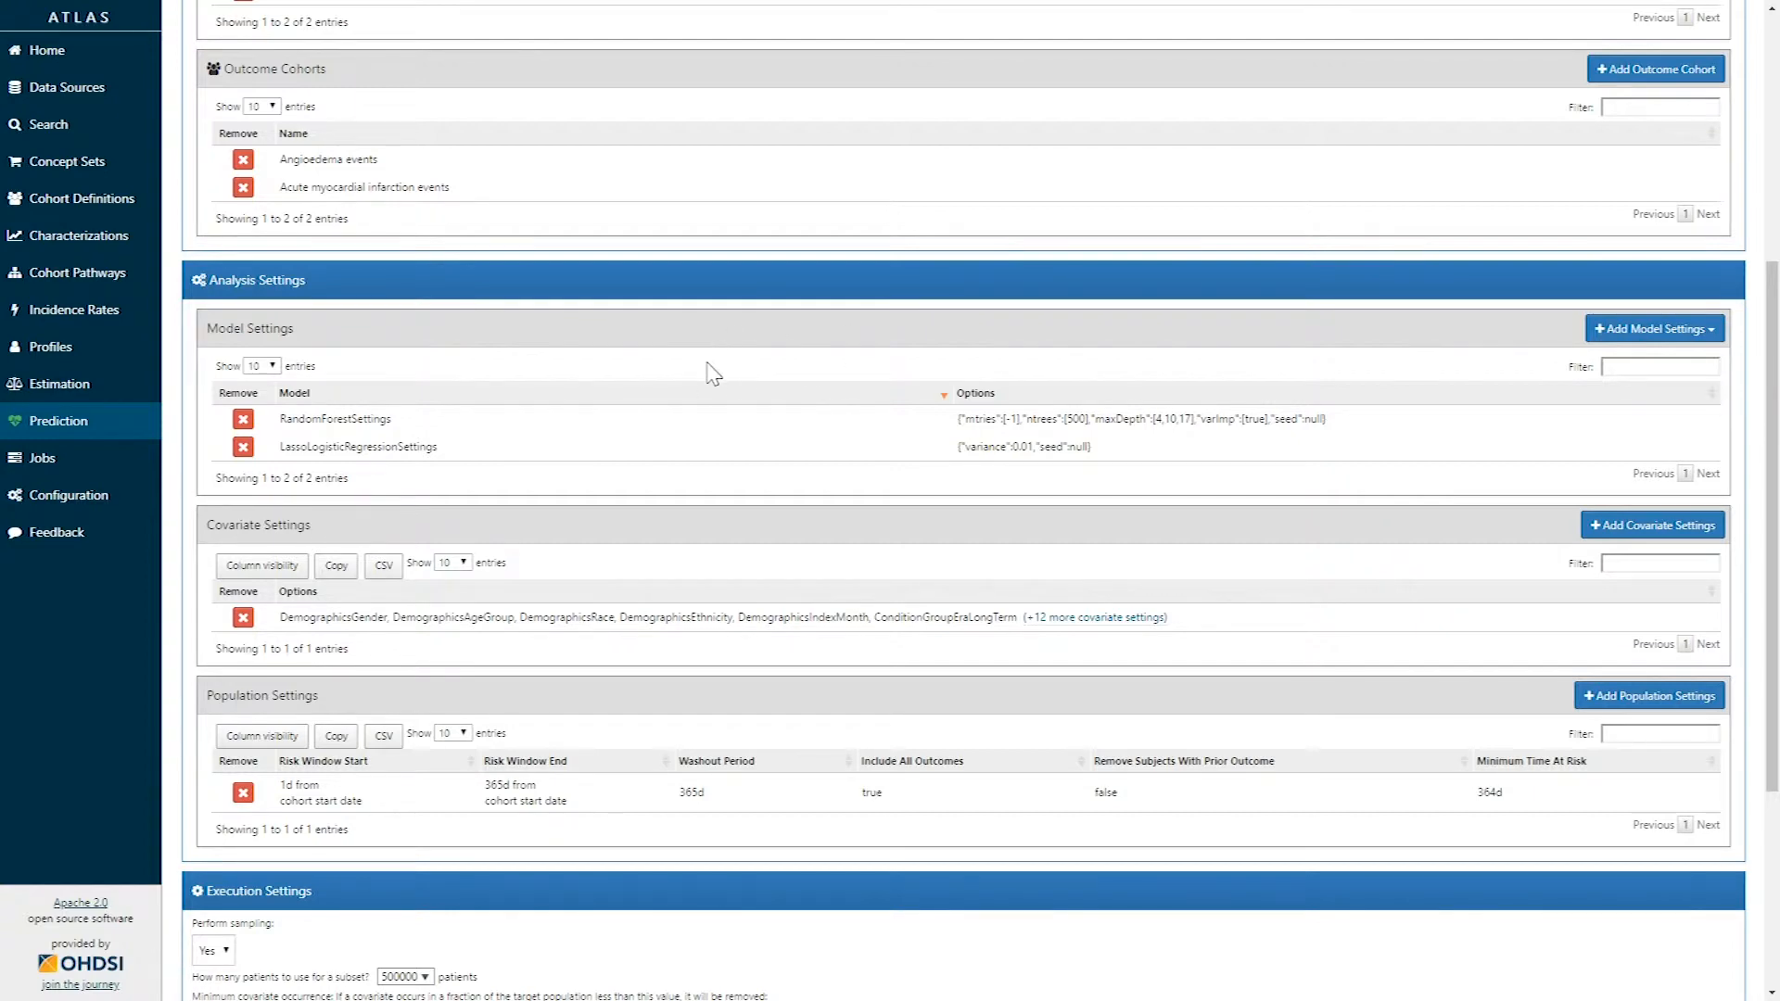
{"action": "left_click", "coordinate": [1636, 343]}
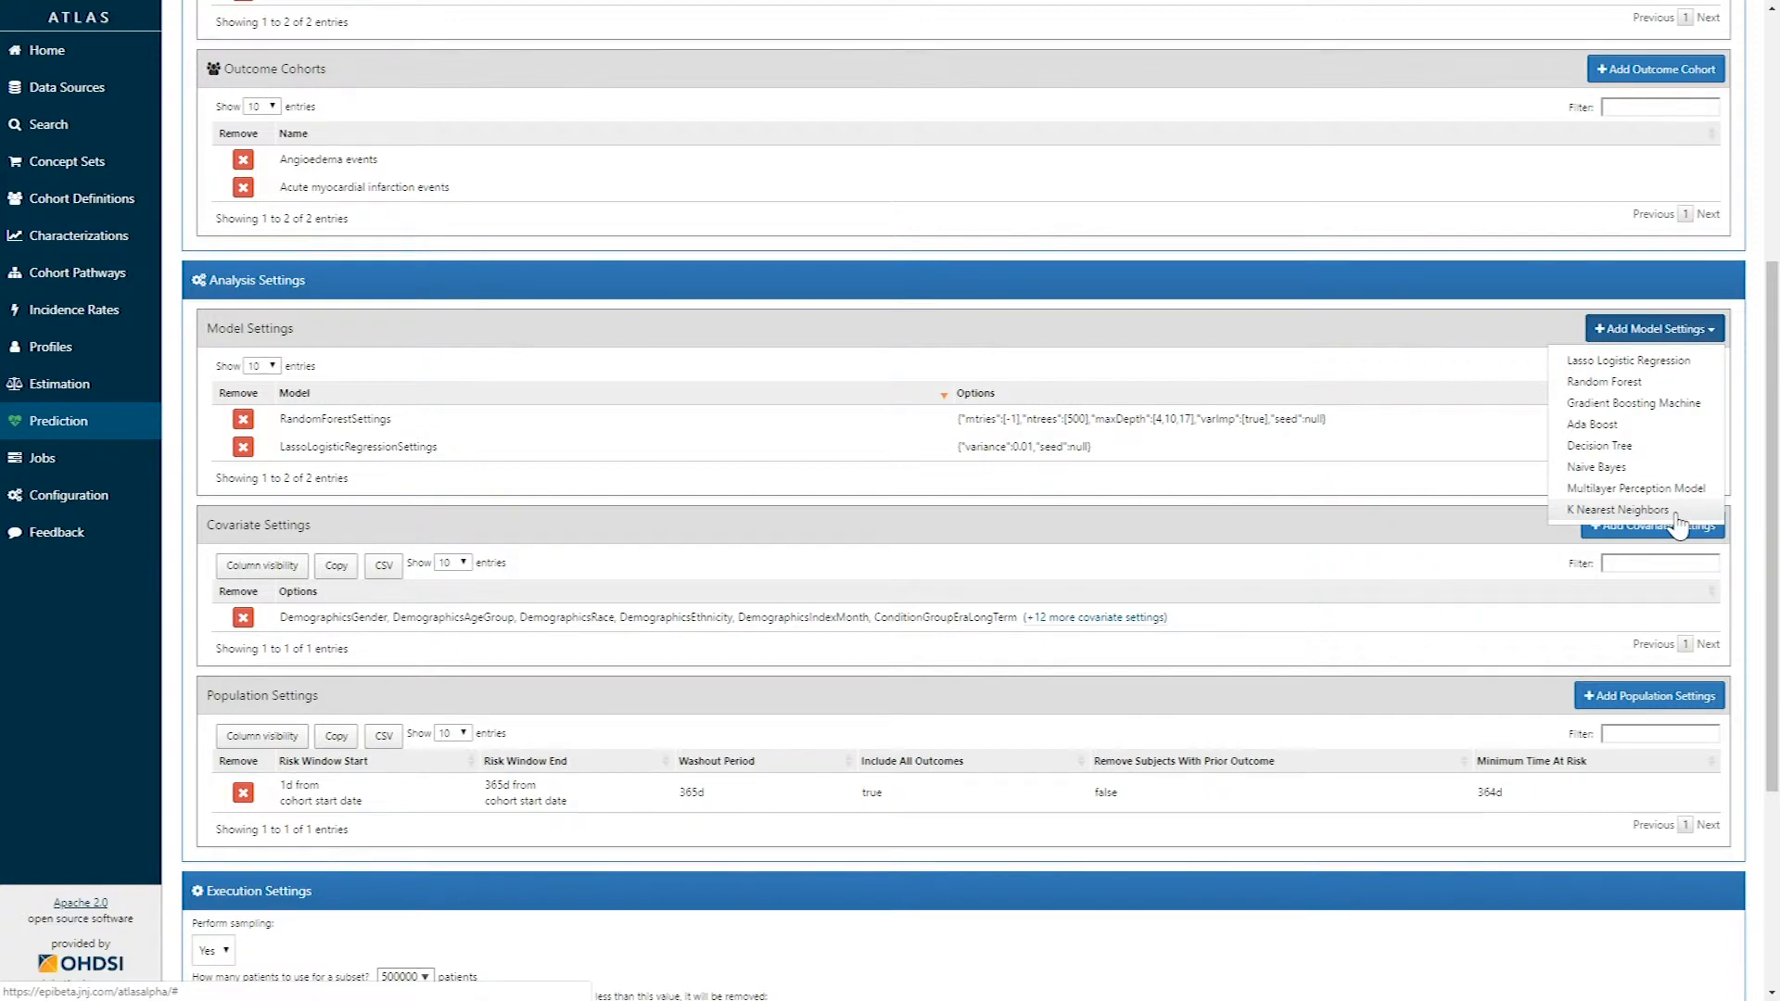
{"action": "left_click", "coordinate": [1598, 361]}
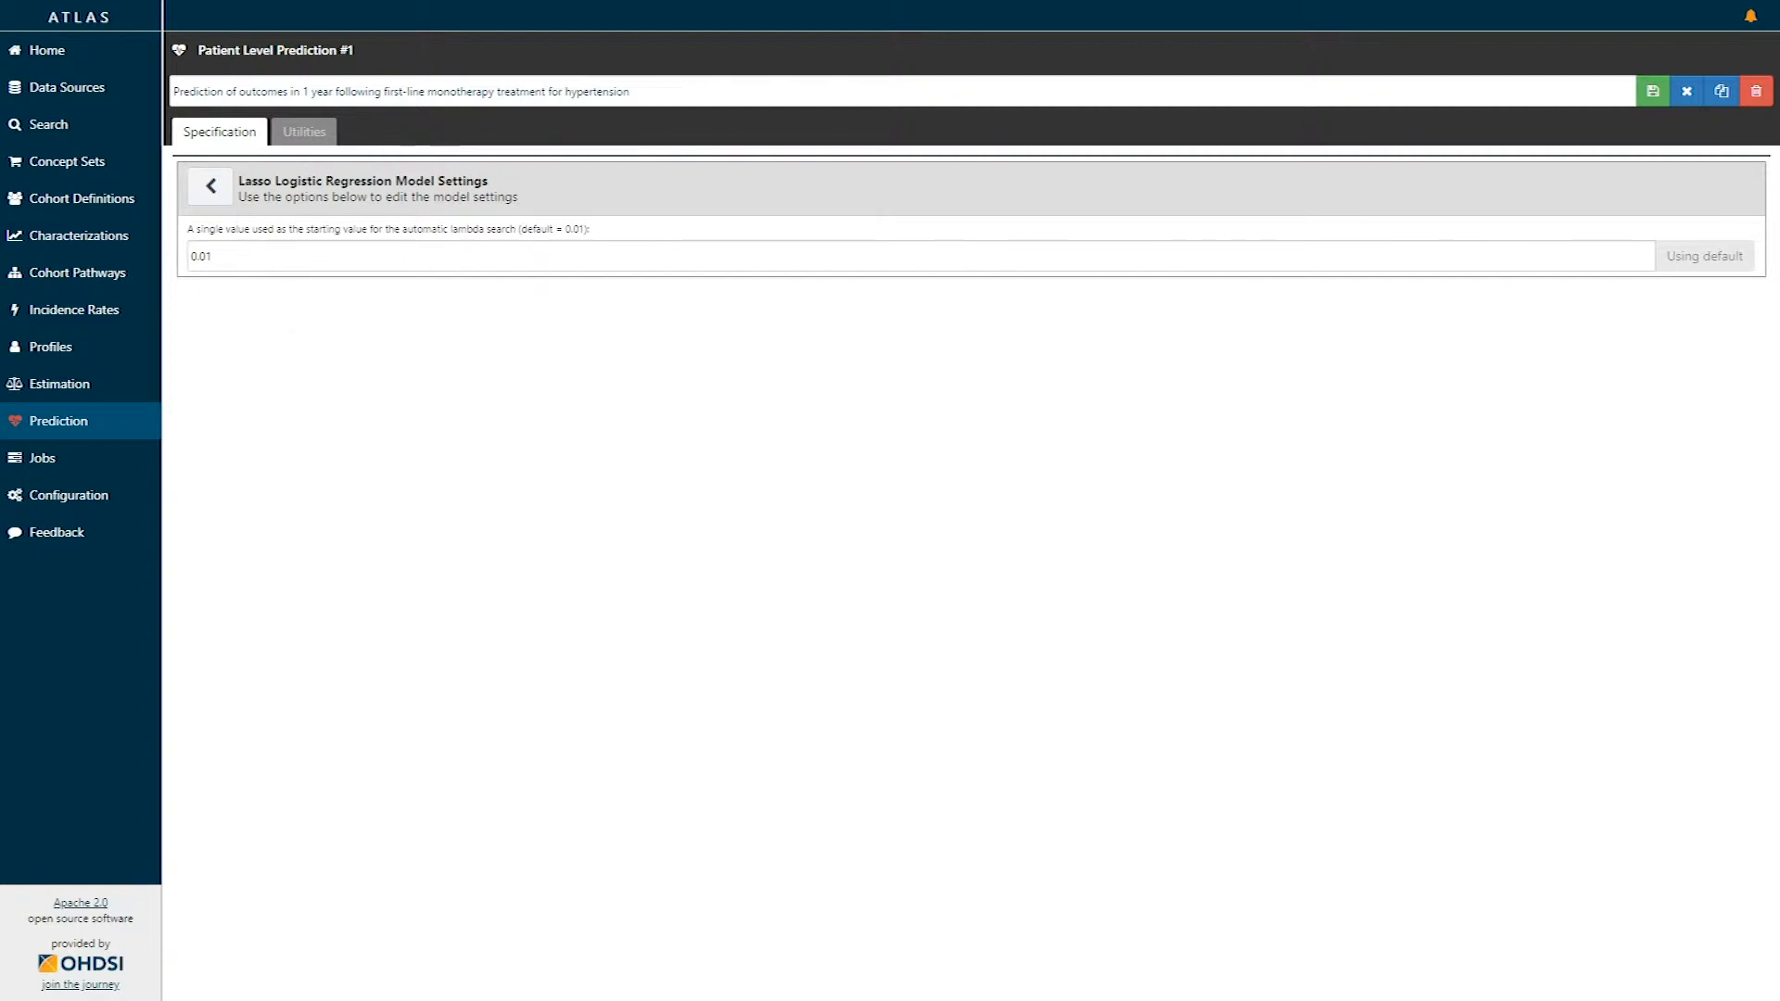
{"action": "left_click", "coordinate": [224, 199]}
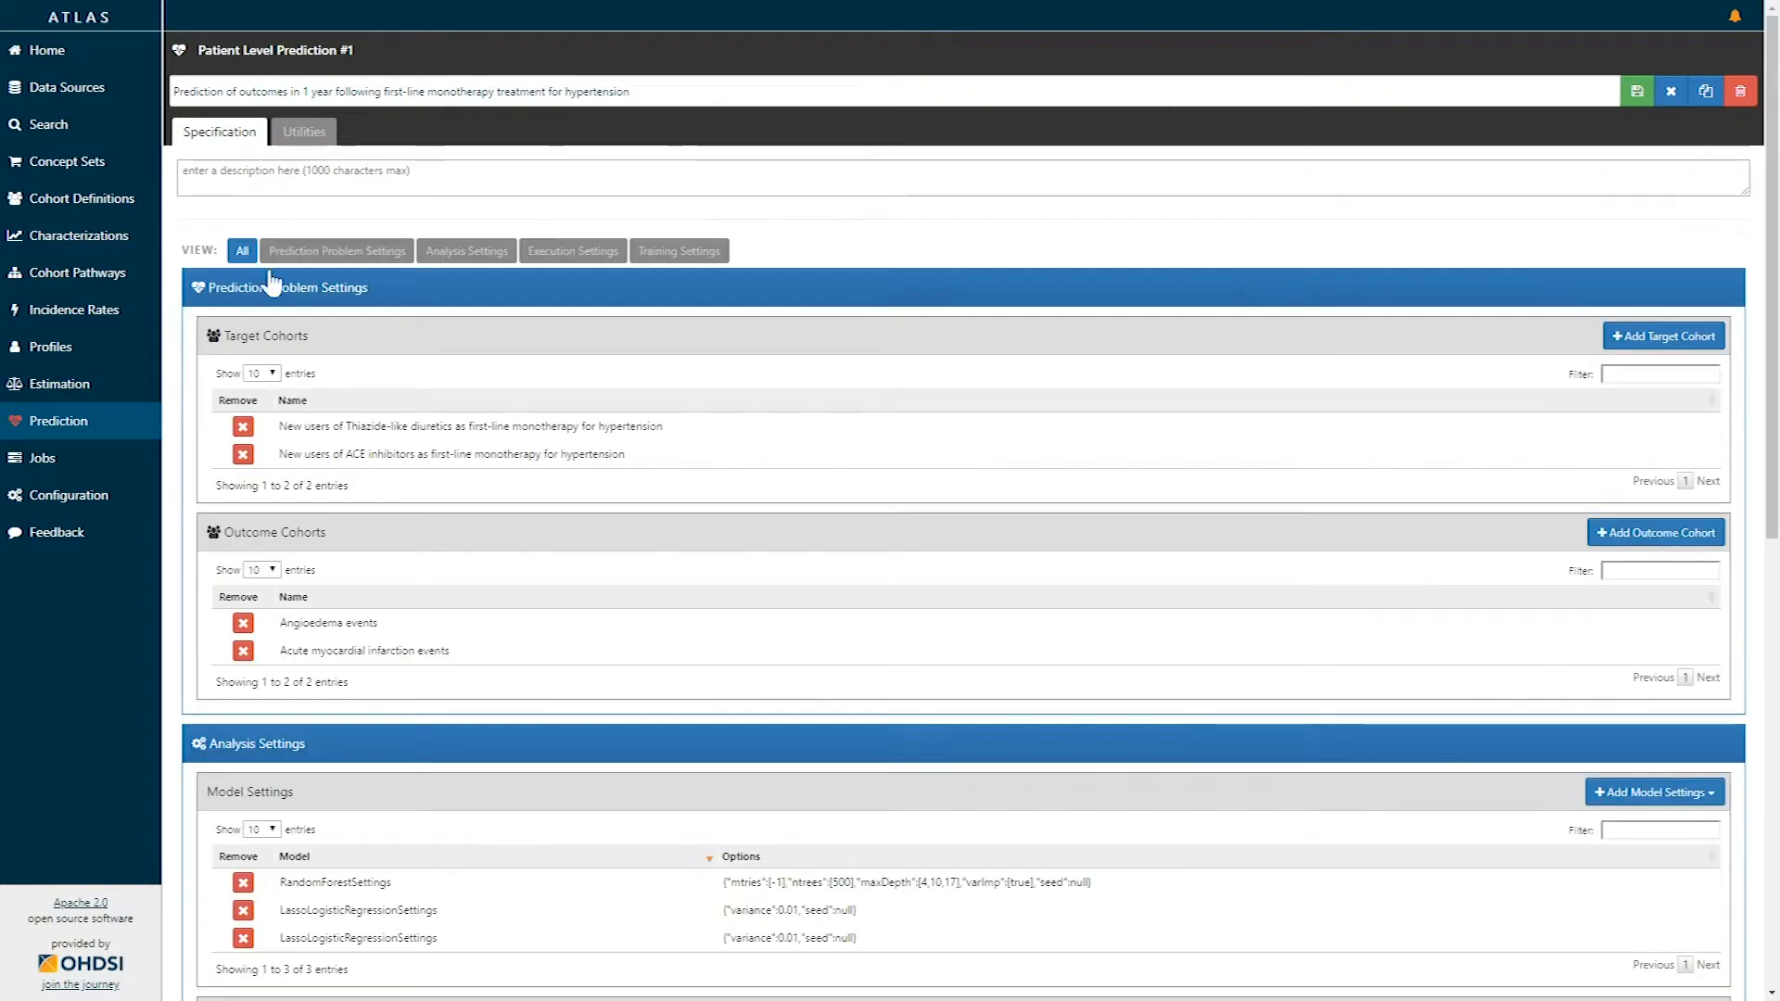
{"action": "left_click", "coordinate": [243, 938]}
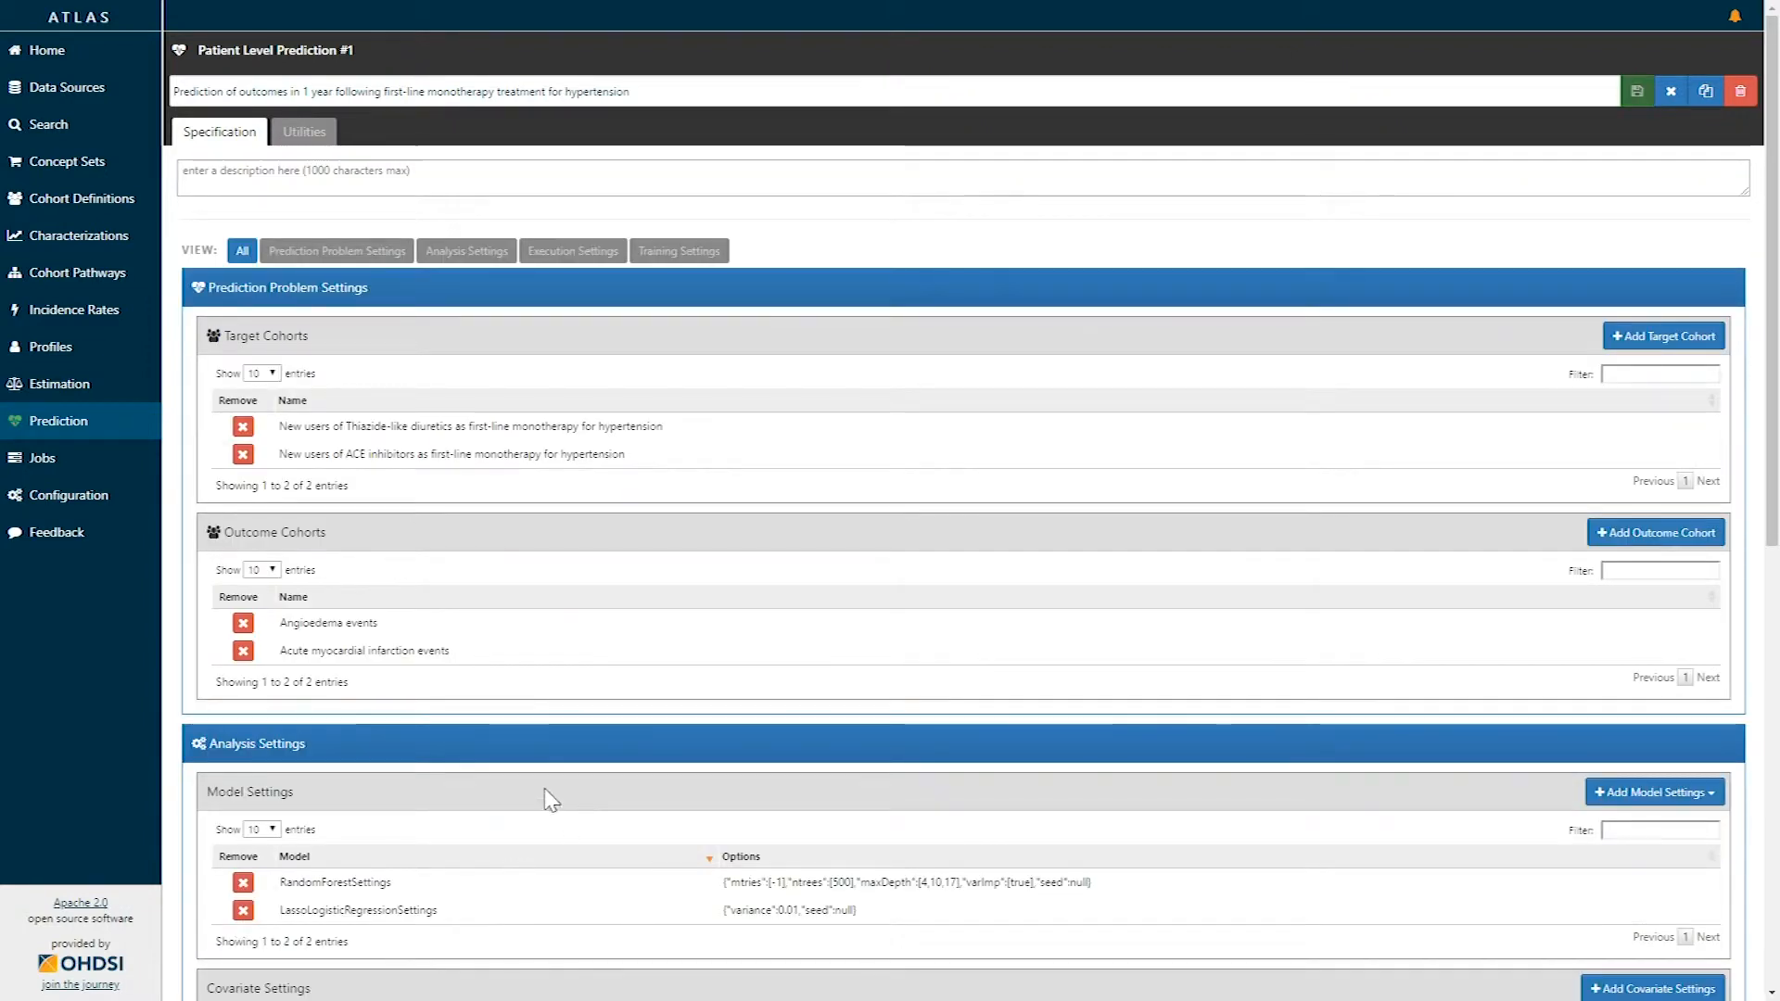
Examine the existing covariate settings, including concept inclusion and exclusion, demographics, time windows, time bound covariates and index scores.
{"action": "scroll", "coordinate": [524, 778], "scroll_direction": "down", "scroll_amount": 6}
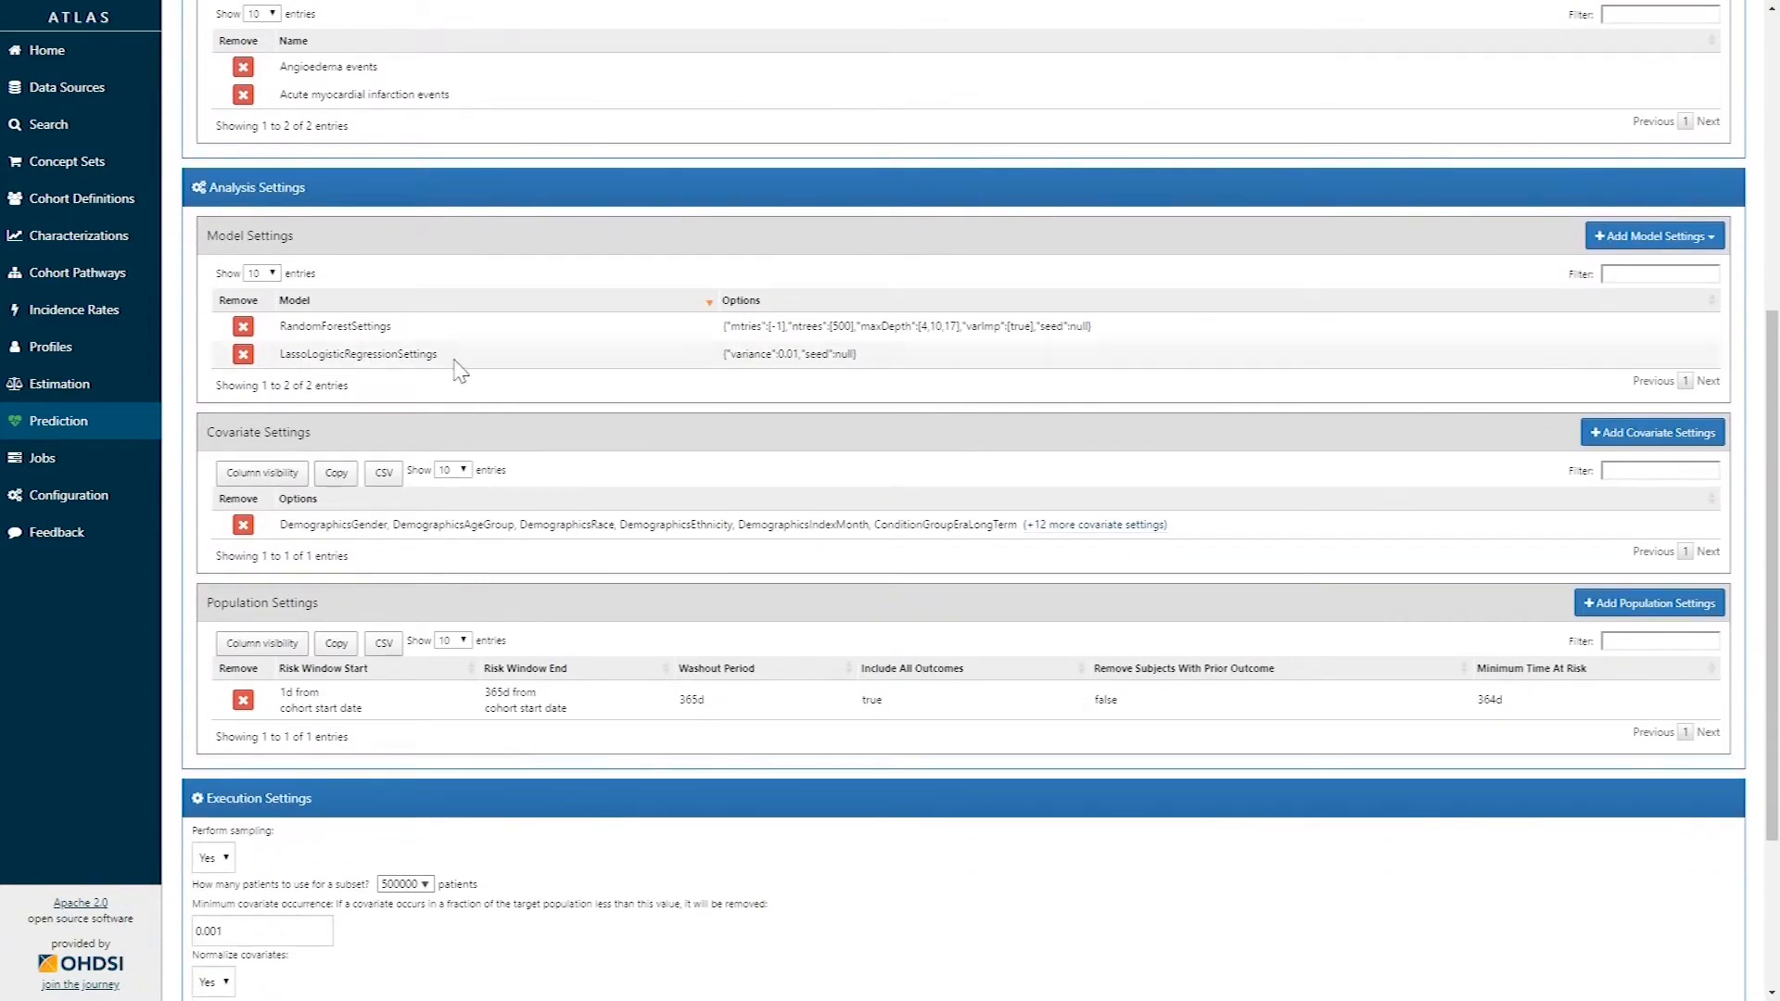
{"action": "scroll", "coordinate": [498, 415], "scroll_direction": "down", "scroll_amount": 1}
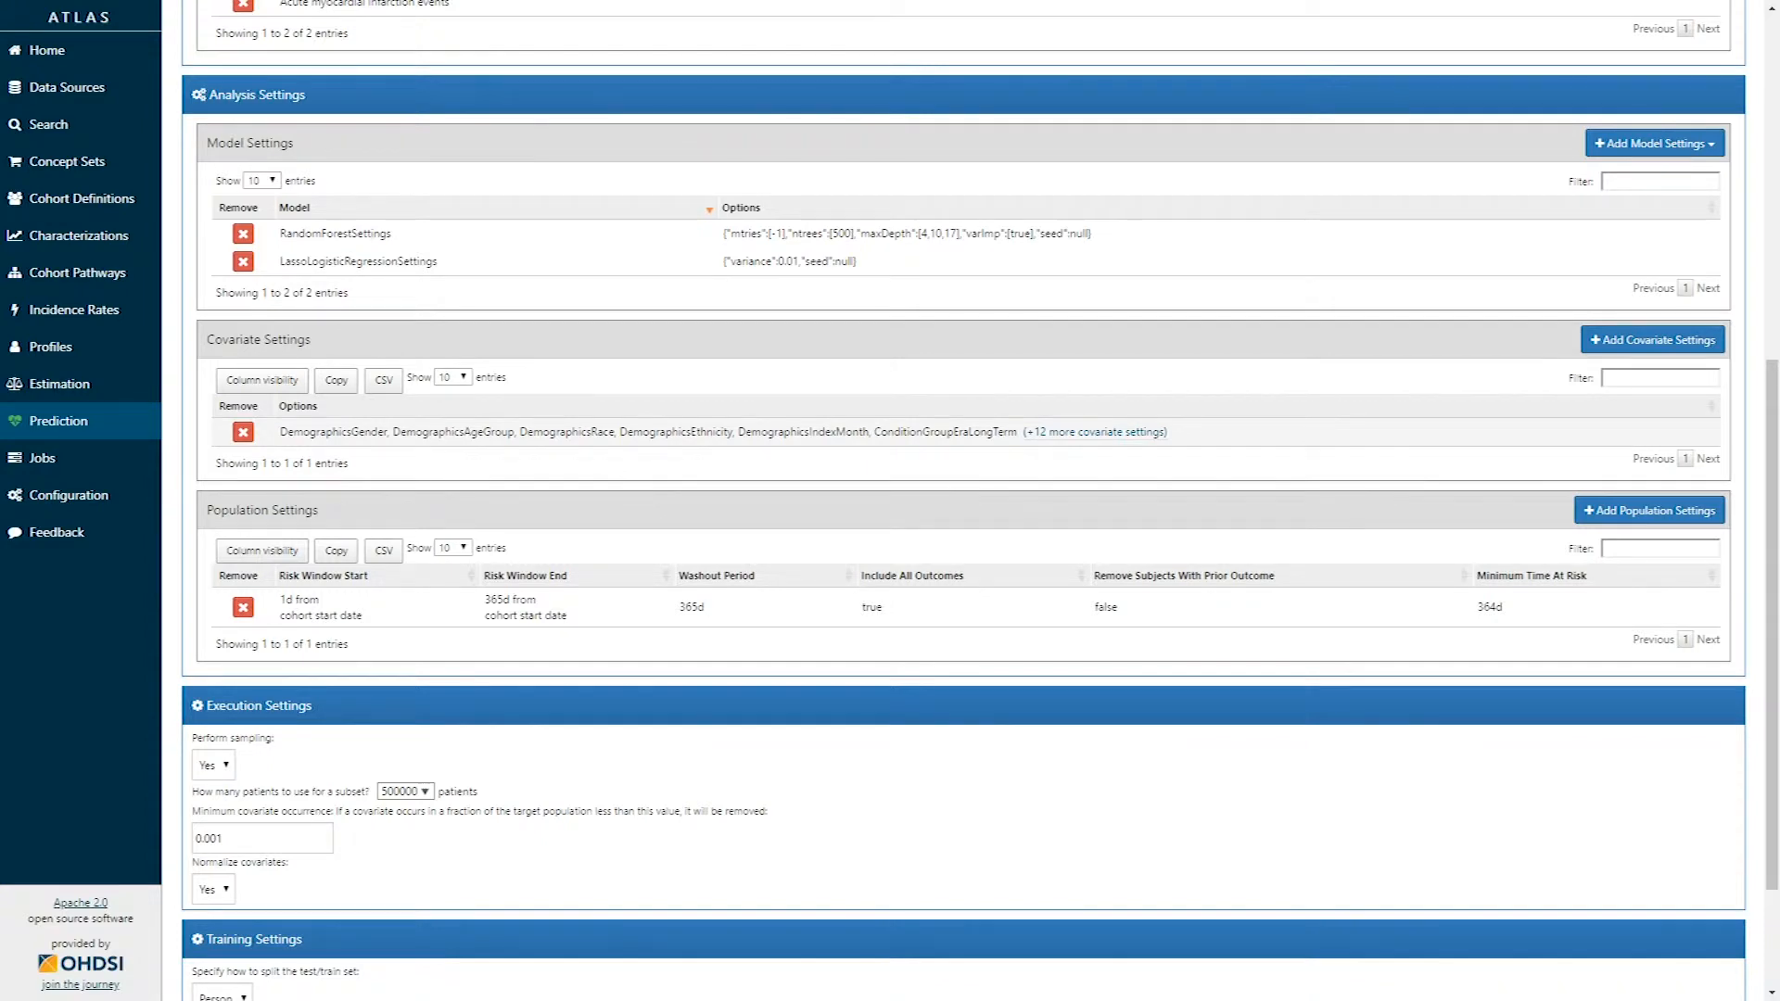
{"action": "left_click", "coordinate": [568, 433]}
{"action": "scroll", "coordinate": [456, 488], "scroll_direction": "up", "scroll_amount": 2}
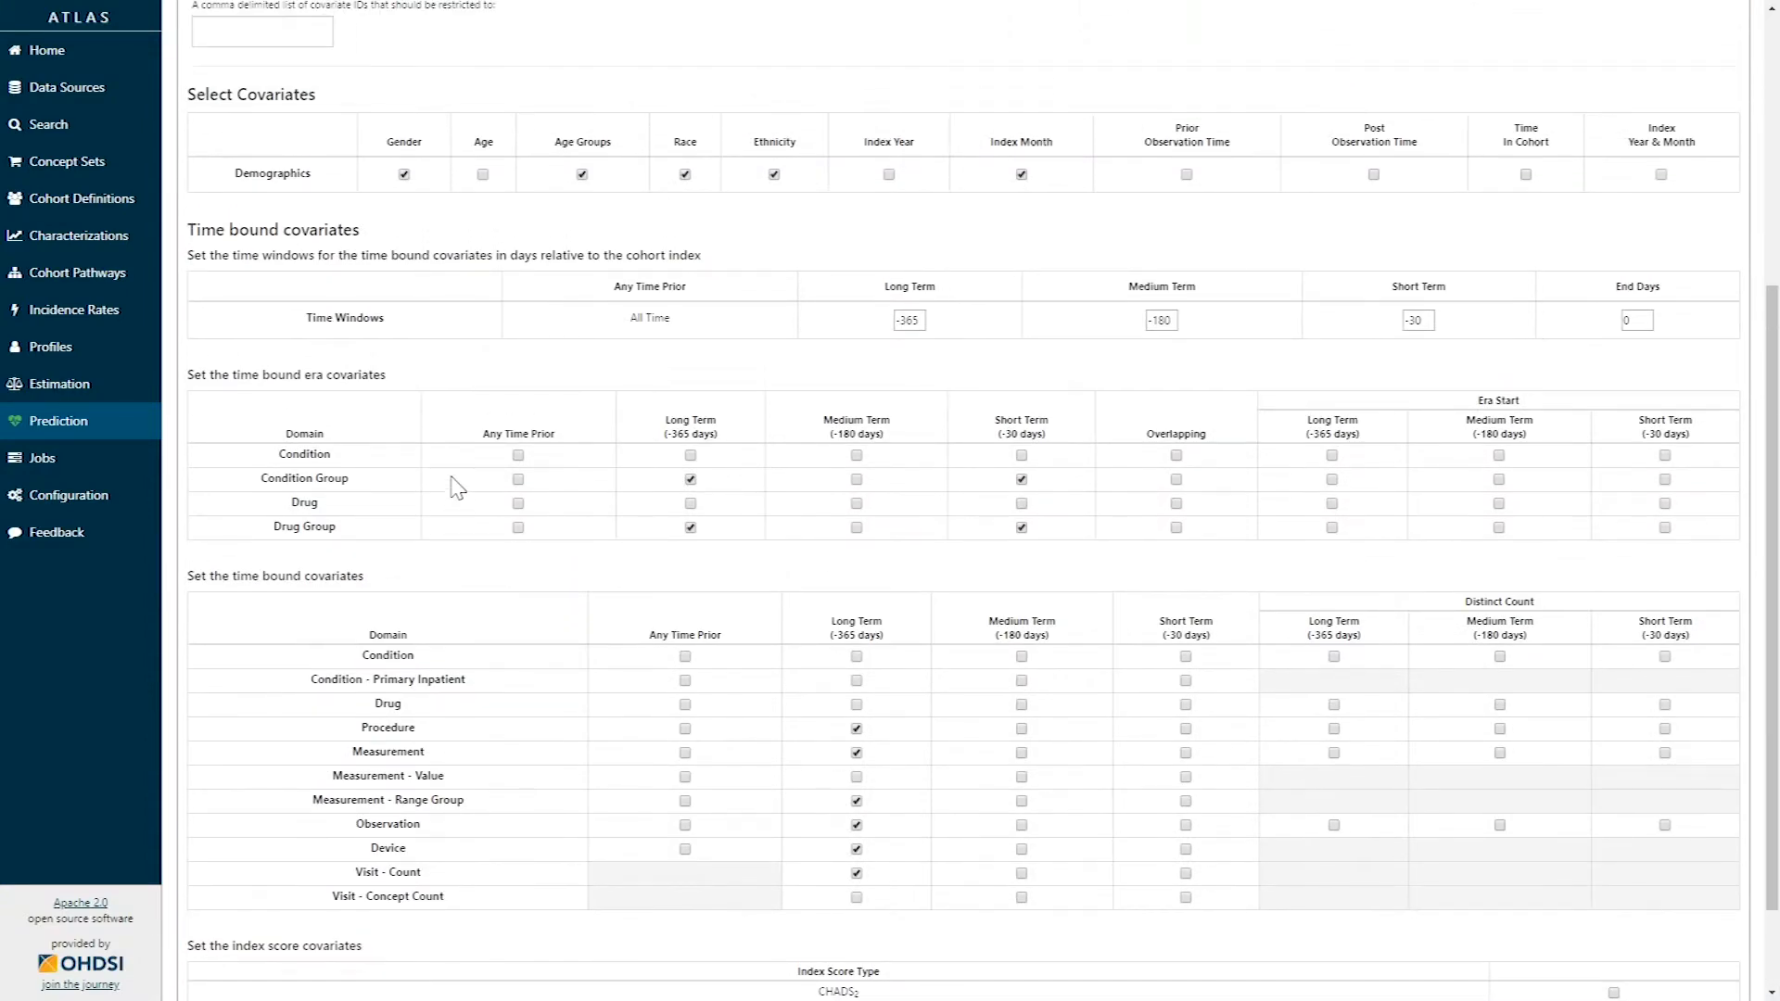
{"action": "scroll", "coordinate": [456, 489], "scroll_direction": "up", "scroll_amount": 4}
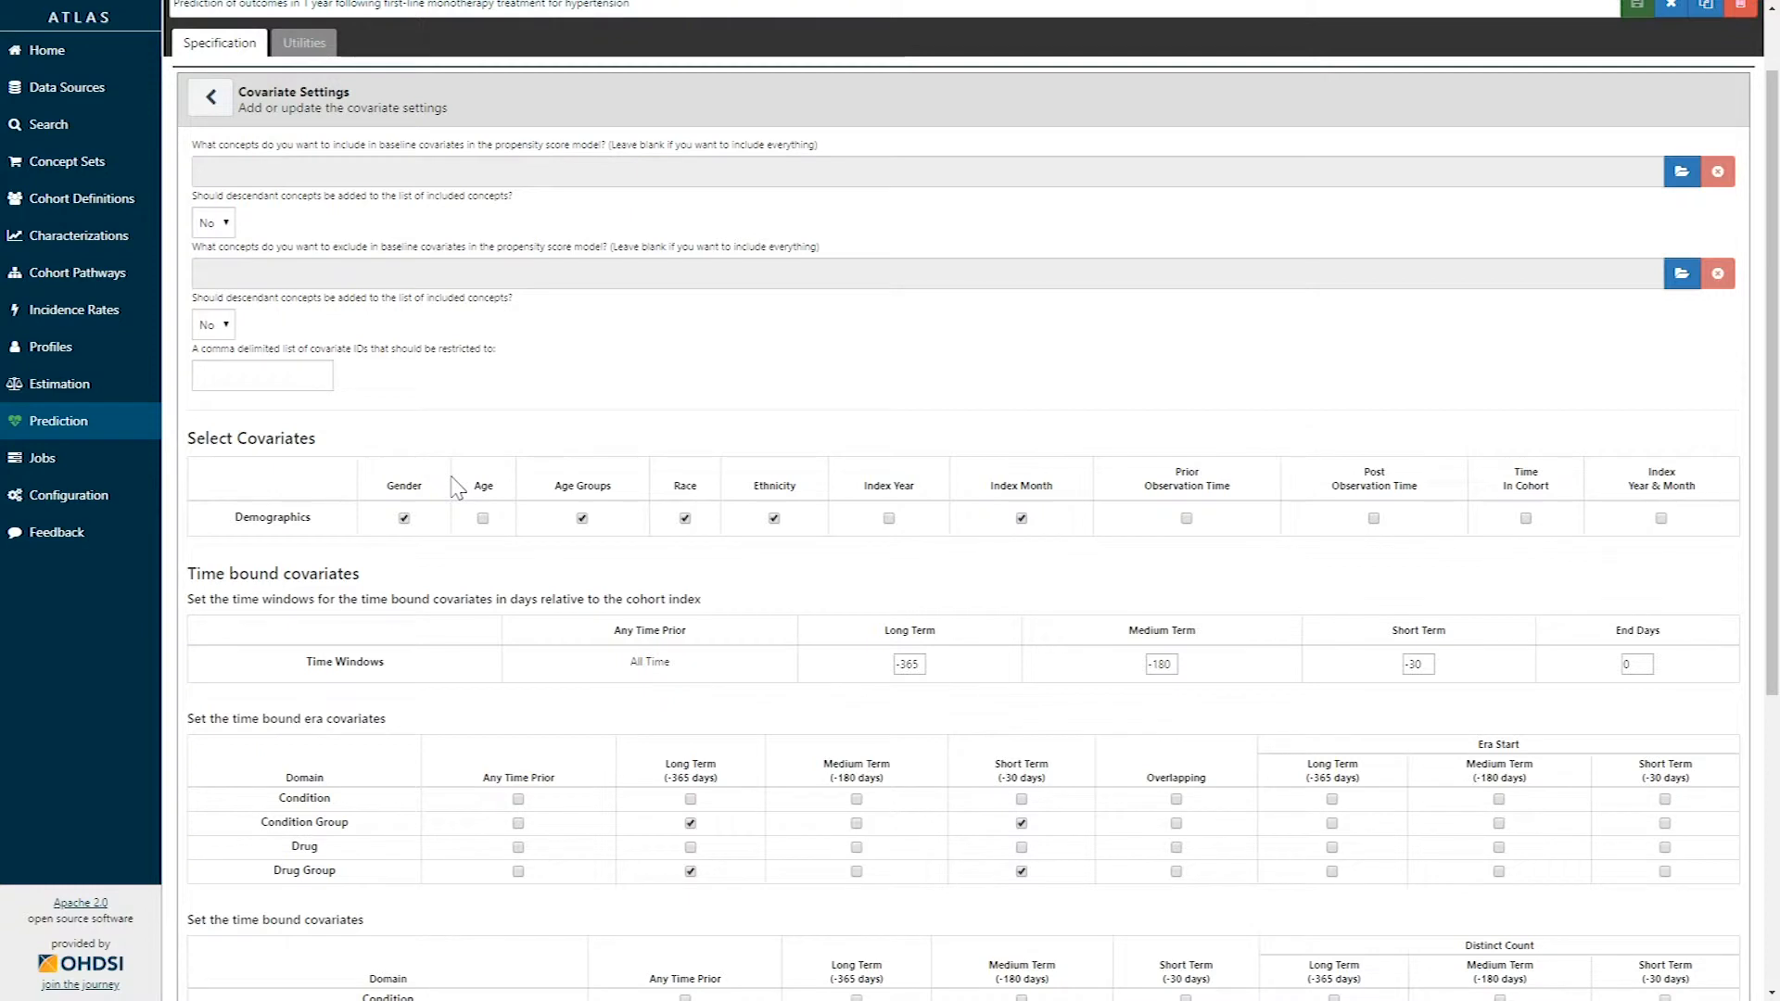
{"action": "scroll", "coordinate": [456, 488], "scroll_direction": "down", "scroll_amount": 2}
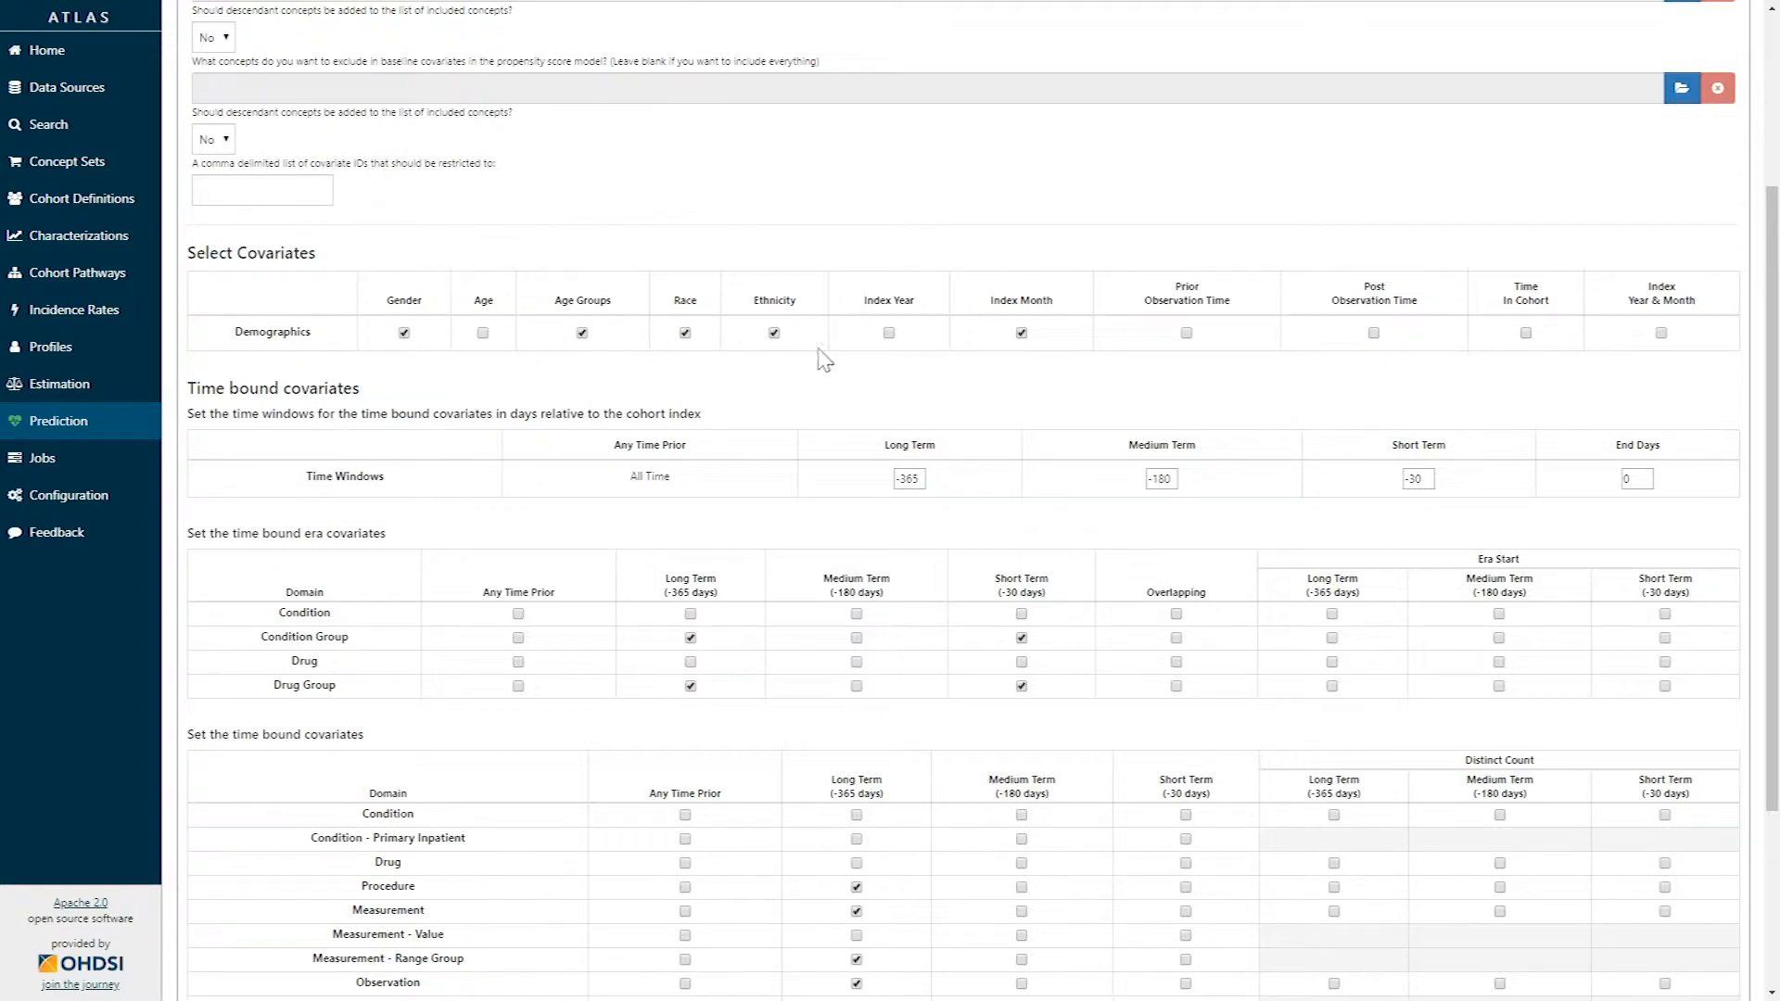
{"action": "scroll", "coordinate": [1021, 339], "scroll_direction": "down", "scroll_amount": 2}
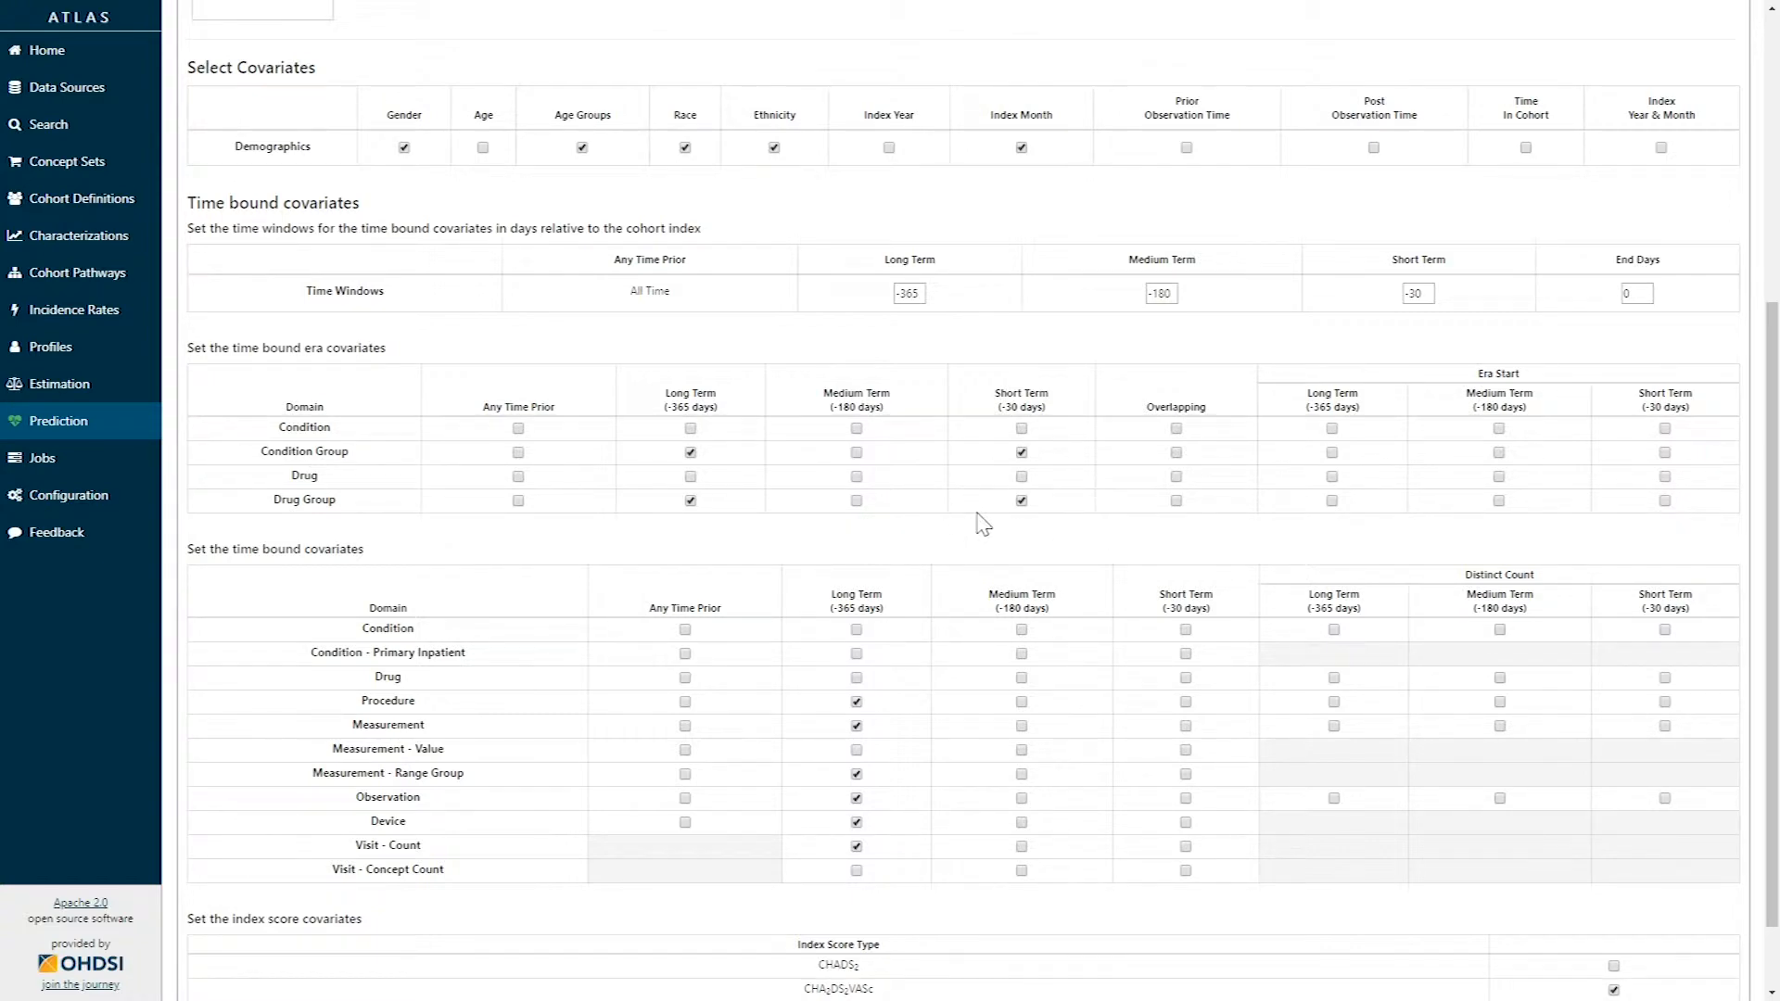
{"action": "scroll", "coordinate": [738, 594], "scroll_direction": "down", "scroll_amount": 1}
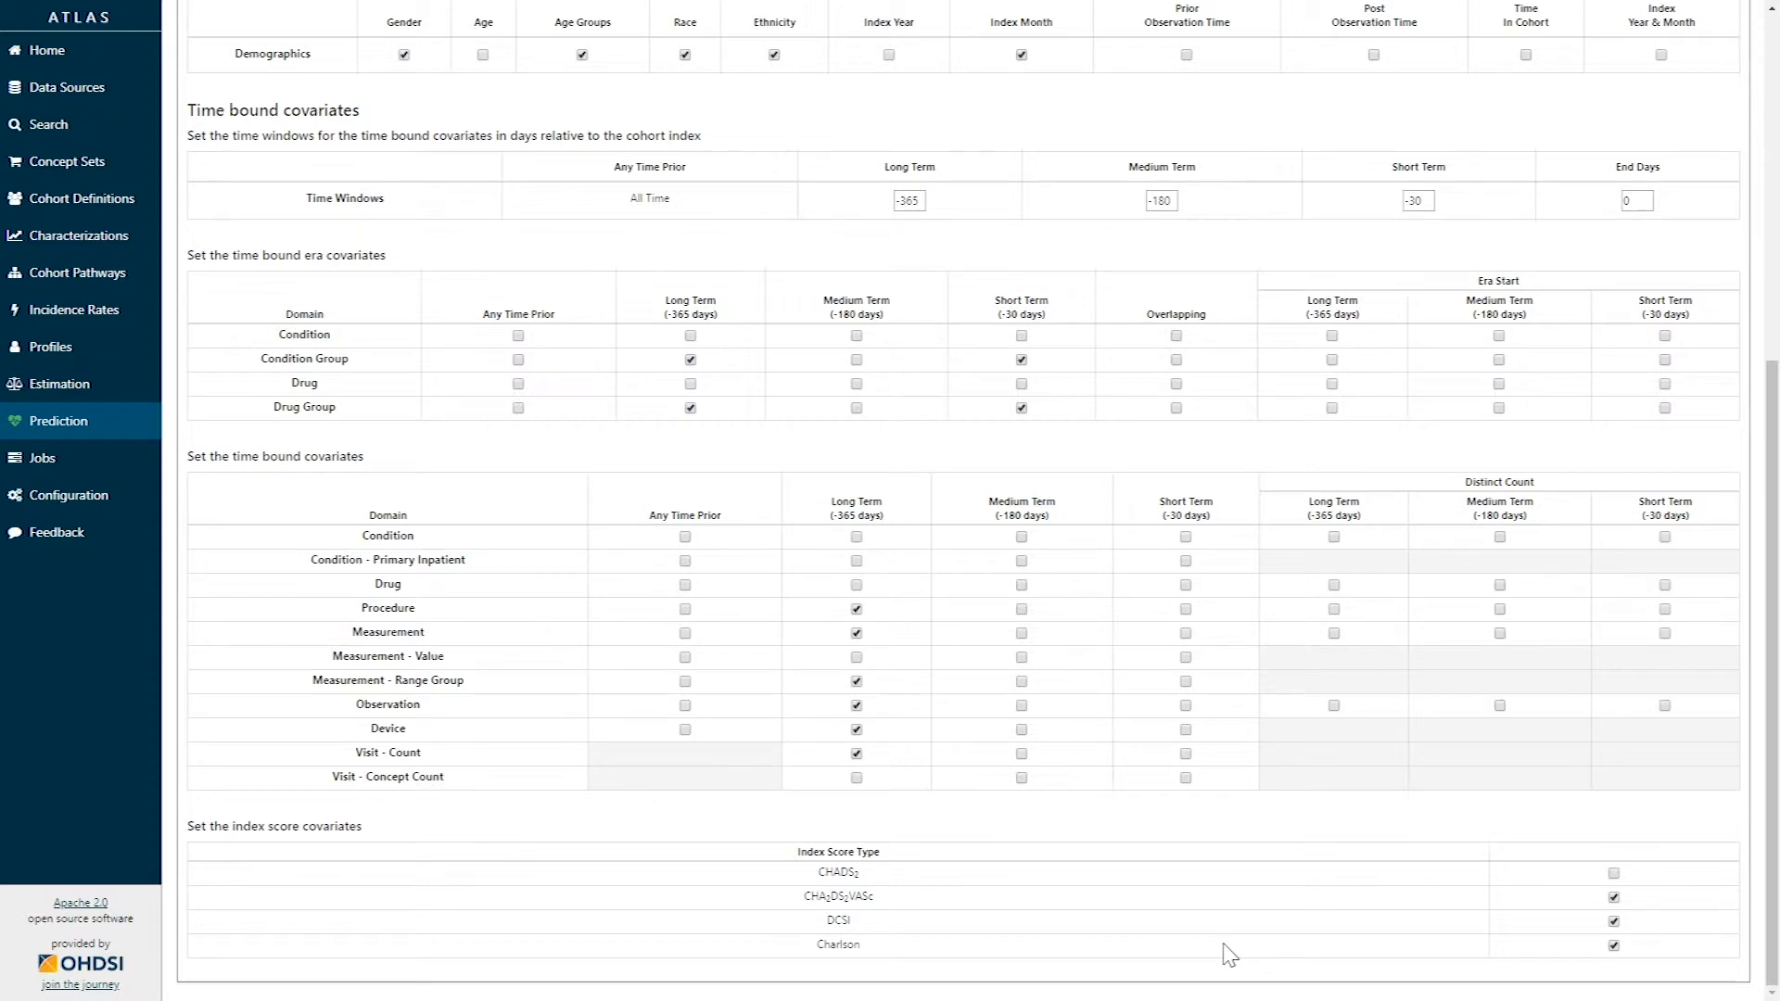
{"action": "scroll", "coordinate": [1224, 951], "scroll_direction": "up", "scroll_amount": 6}
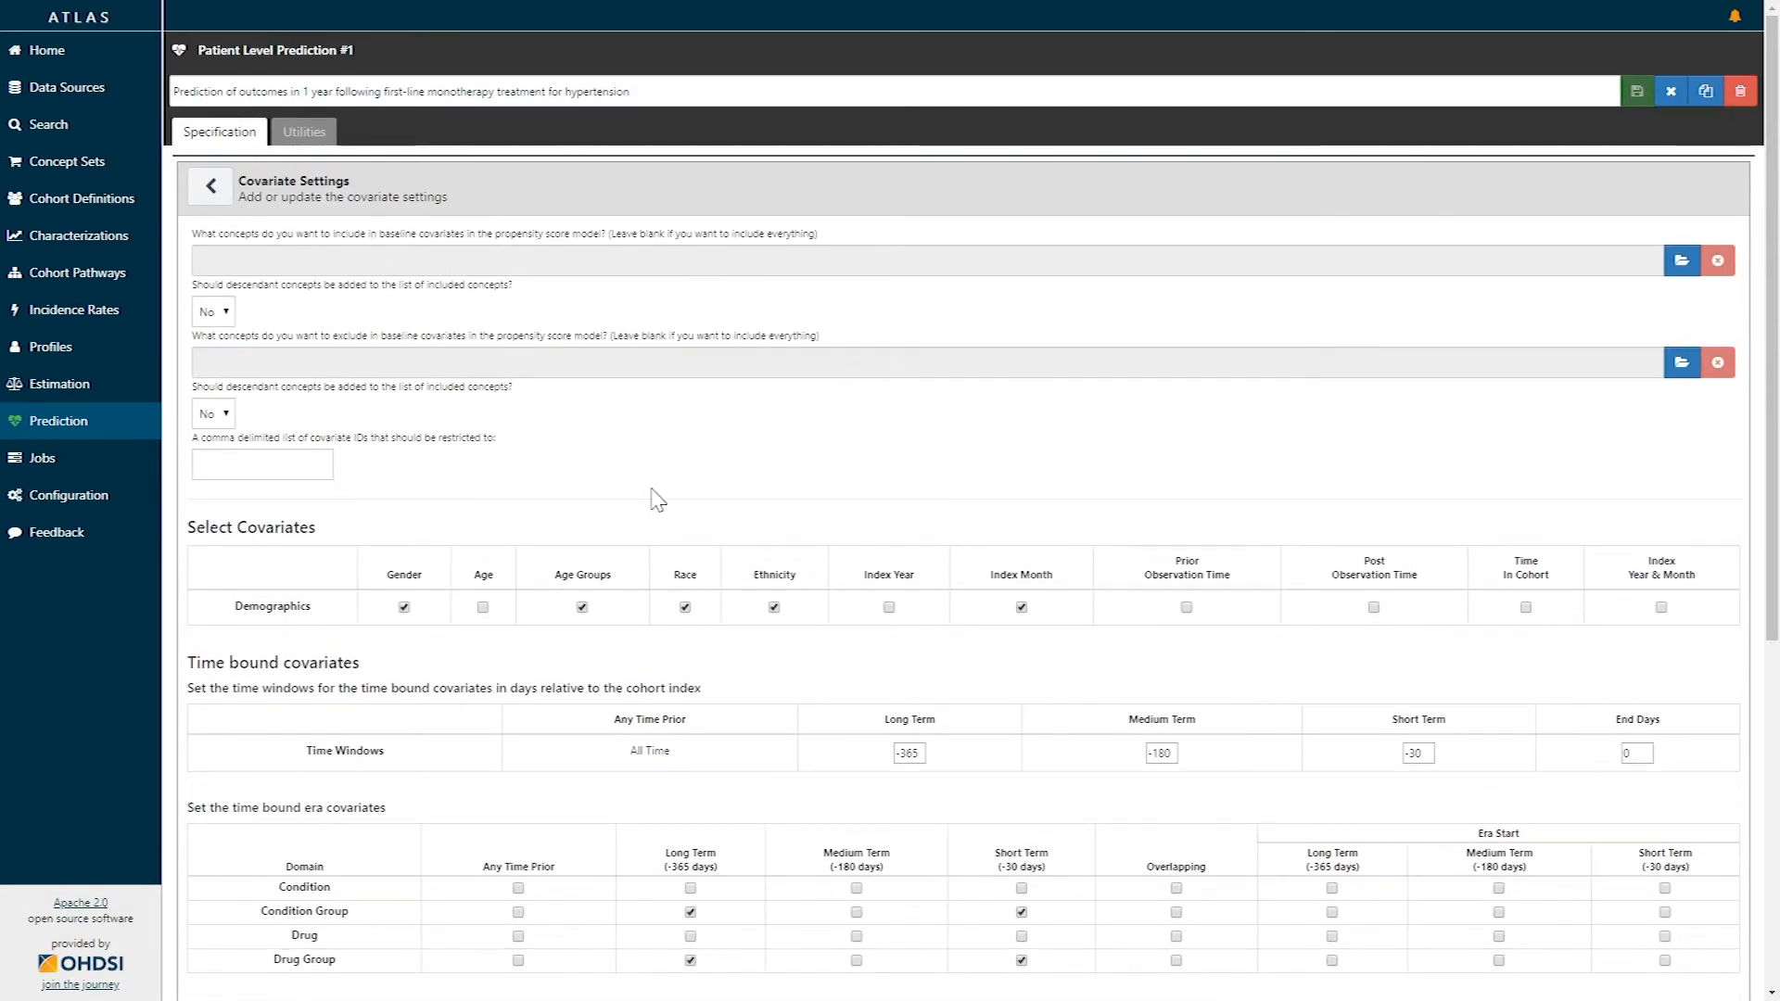
{"action": "scroll", "coordinate": [659, 499], "scroll_direction": "down", "scroll_amount": 2}
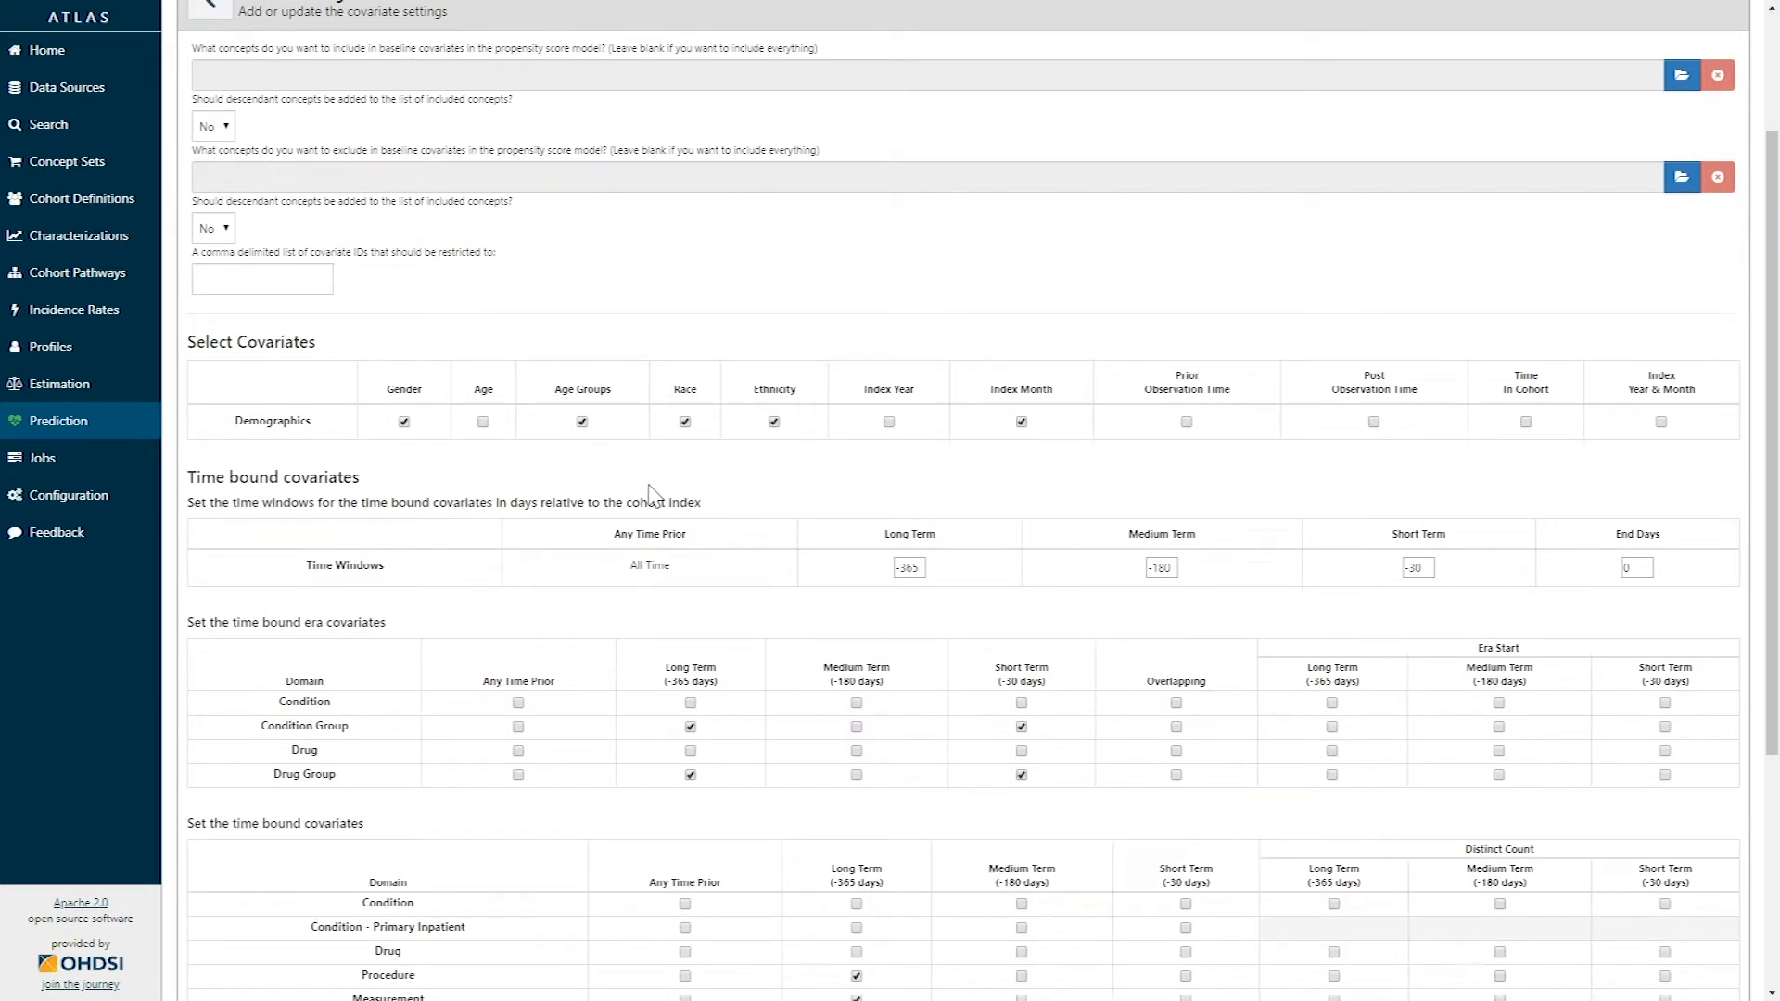
{"action": "scroll", "coordinate": [651, 494], "scroll_direction": "up", "scroll_amount": 2}
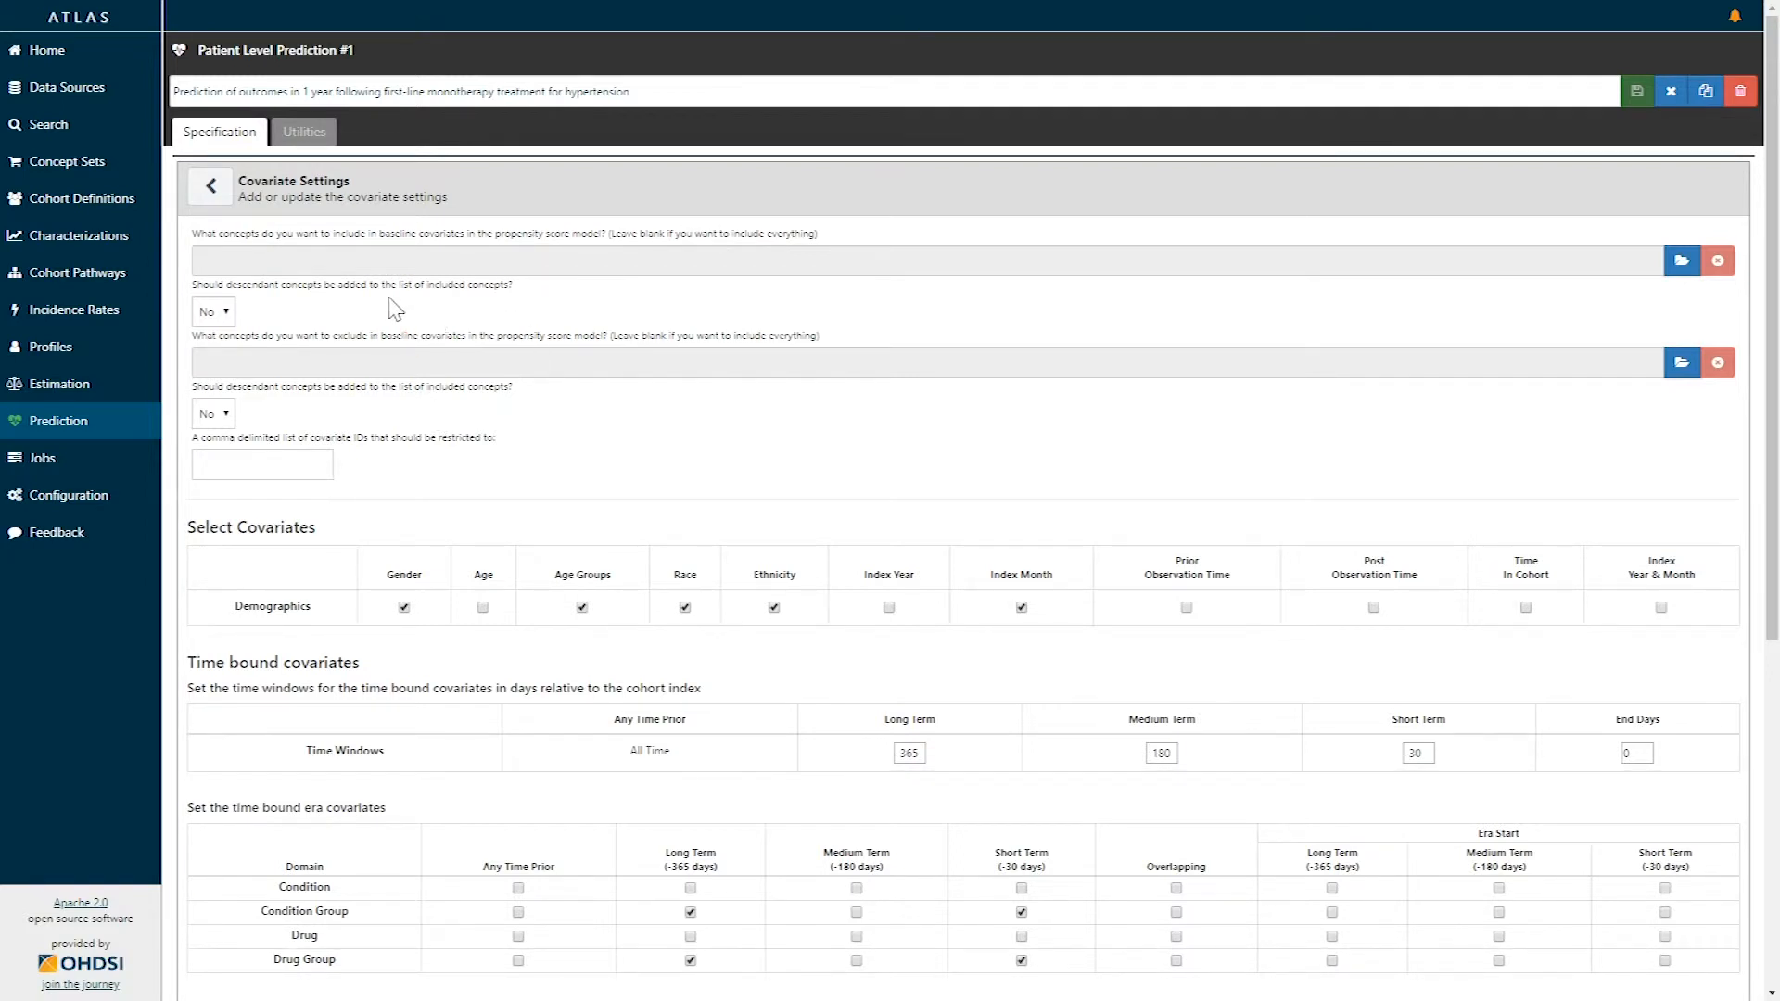
{"action": "left_click", "coordinate": [211, 186]}
Open the existing population settings and examine the time-at-risk window start anchor and the choices for removing subjects without time at risk.
{"action": "scroll", "coordinate": [550, 644], "scroll_direction": "down", "scroll_amount": 6}
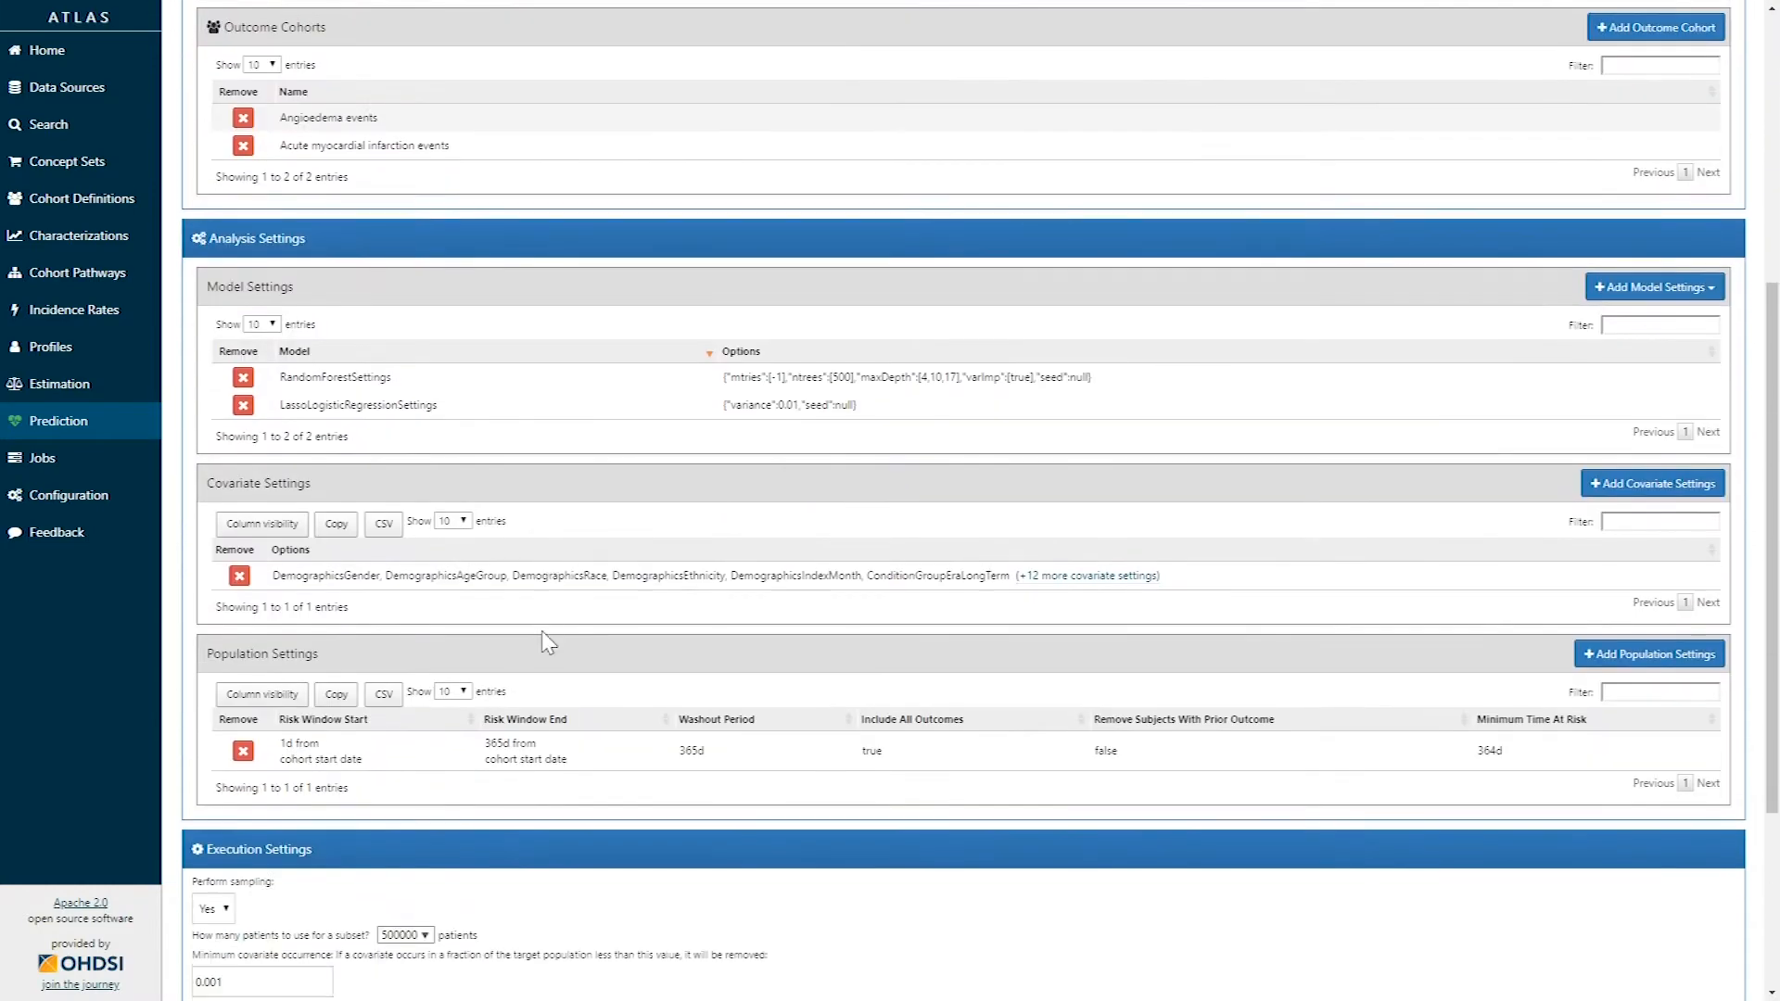
{"action": "scroll", "coordinate": [547, 626], "scroll_direction": "down", "scroll_amount": 2}
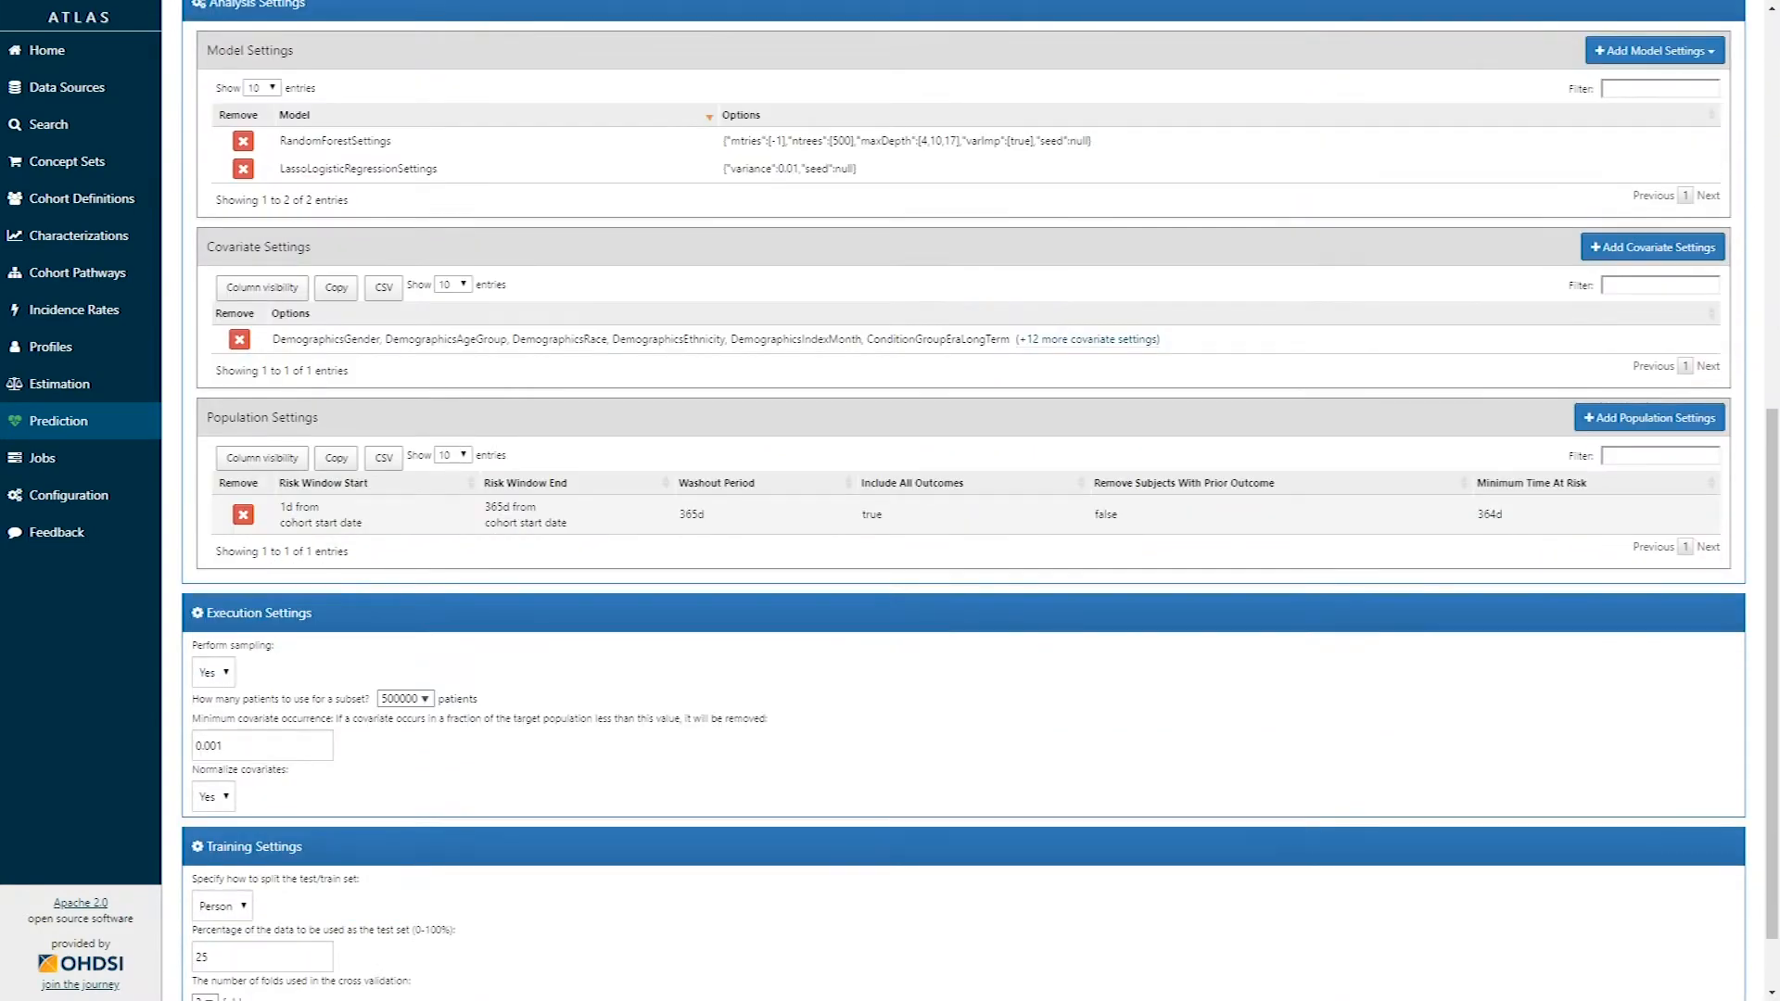
{"action": "left_click", "coordinate": [531, 516]}
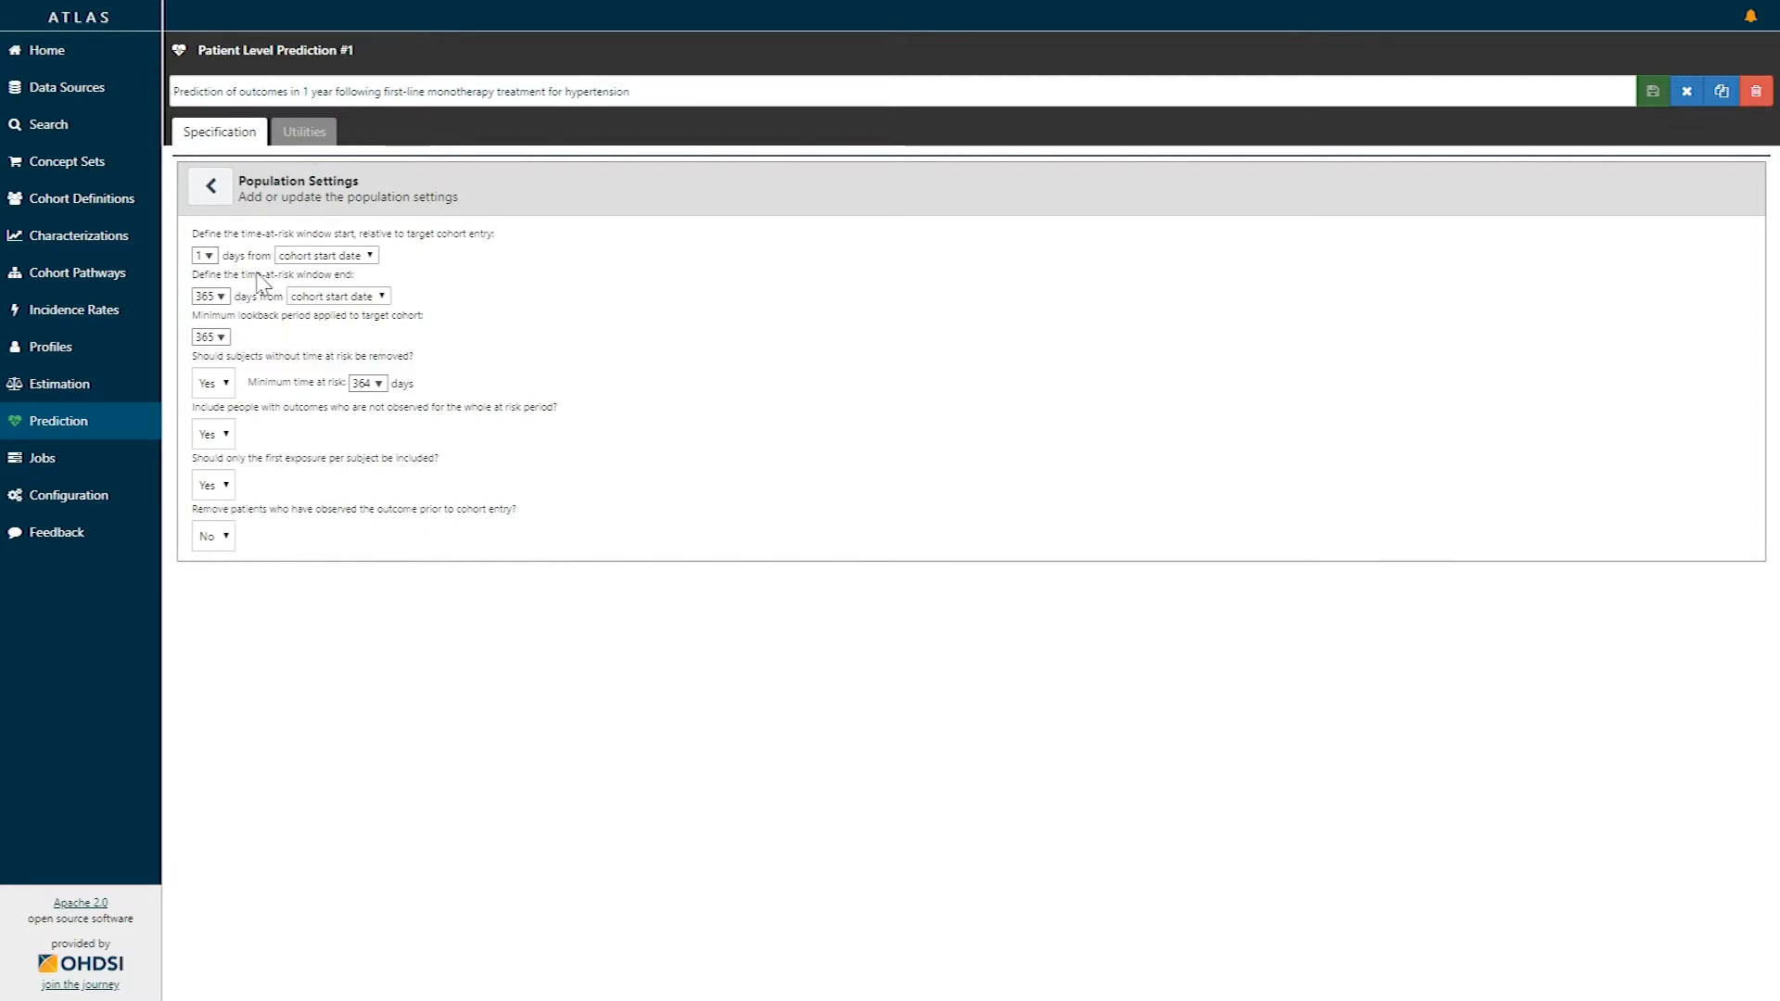
{"action": "left_click", "coordinate": [341, 260]}
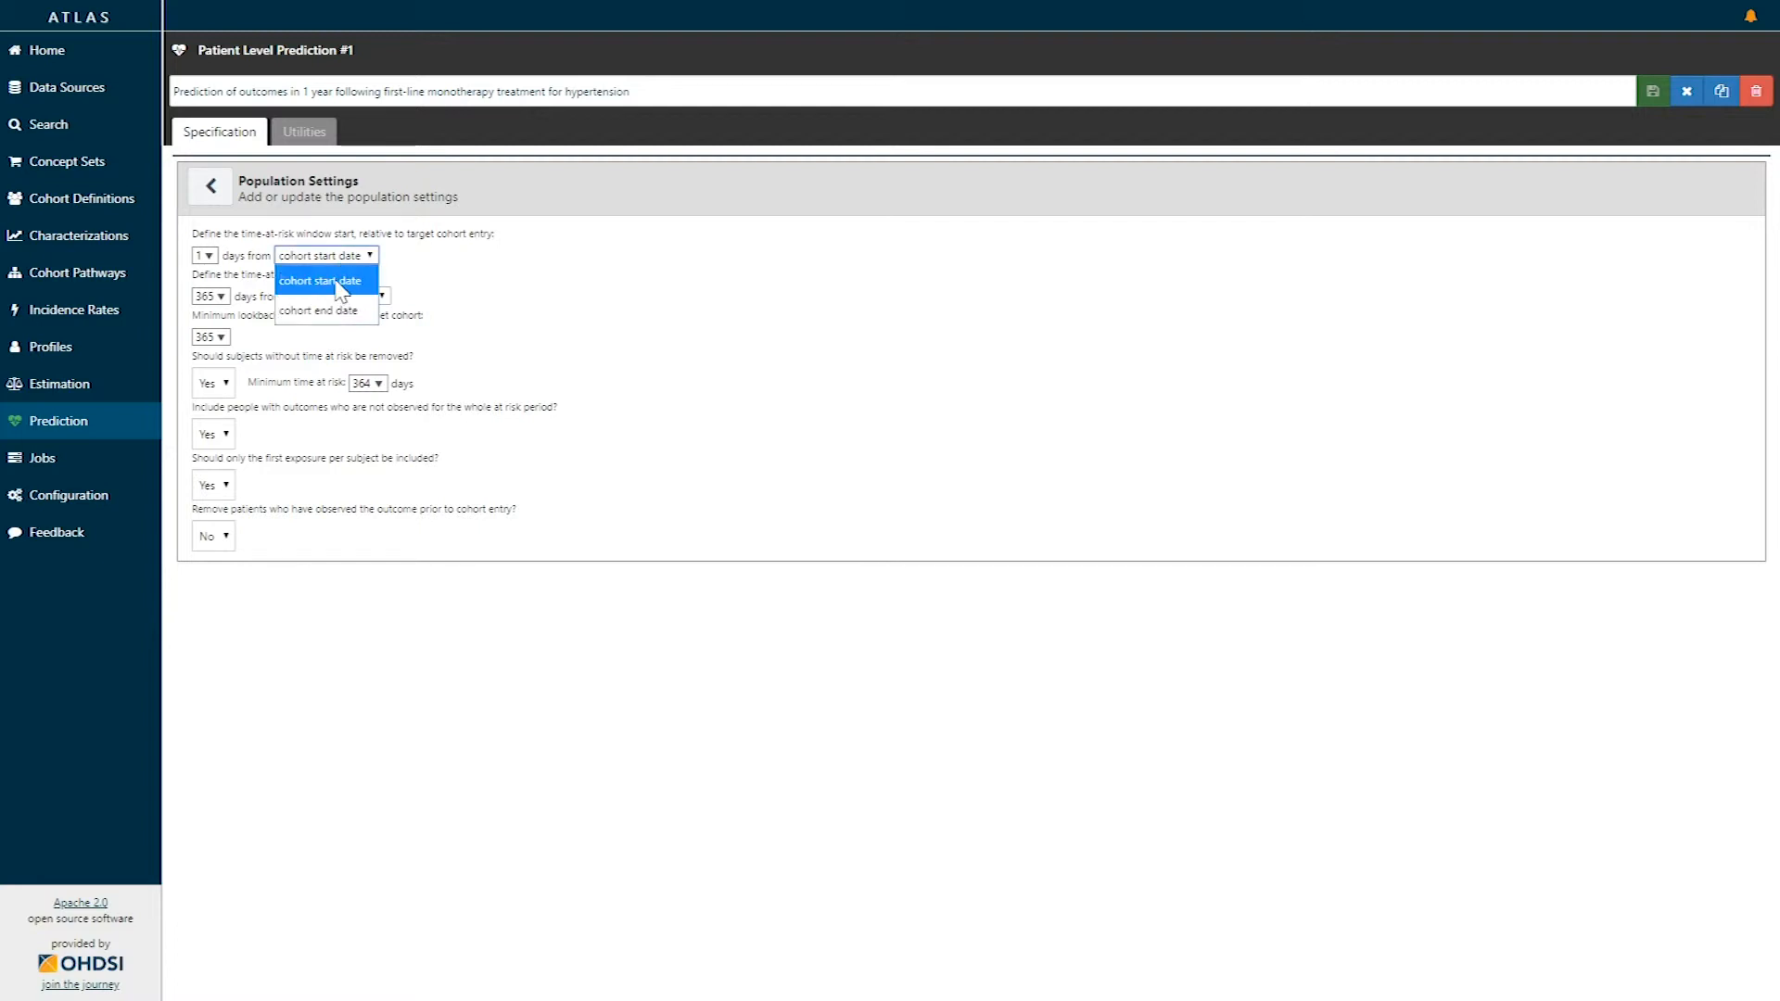
{"action": "left_click", "coordinate": [341, 283]}
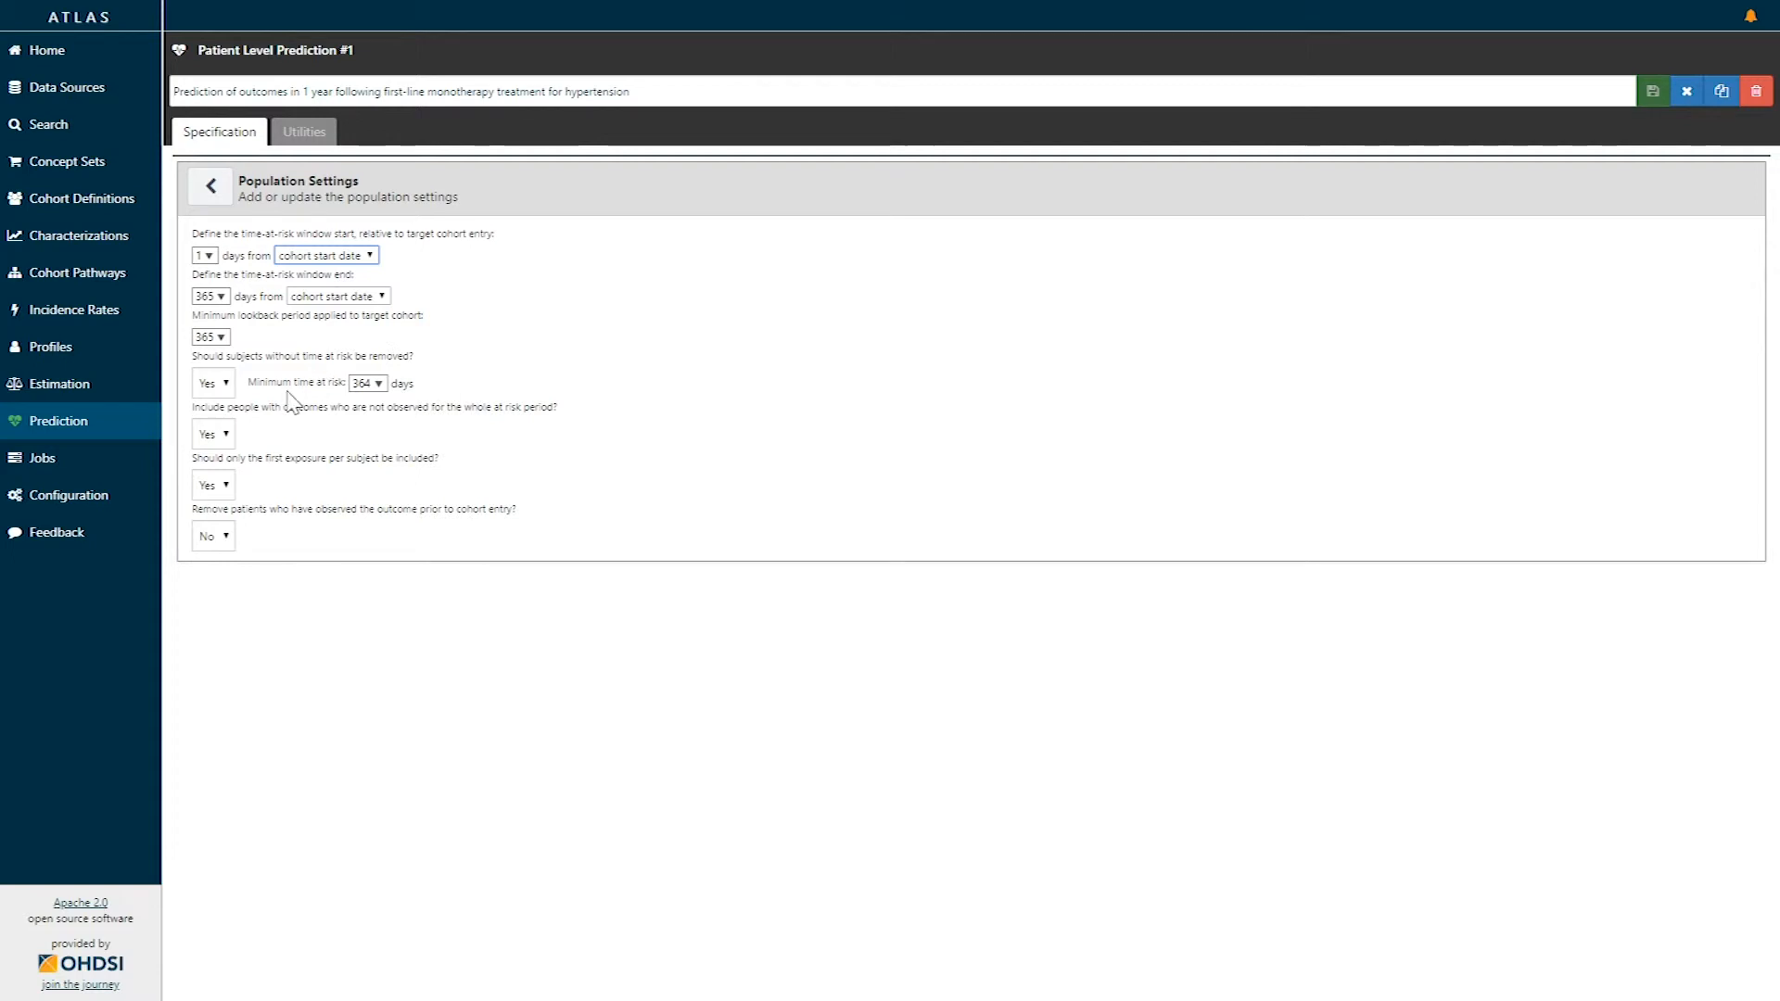
{"action": "left_click", "coordinate": [226, 385]}
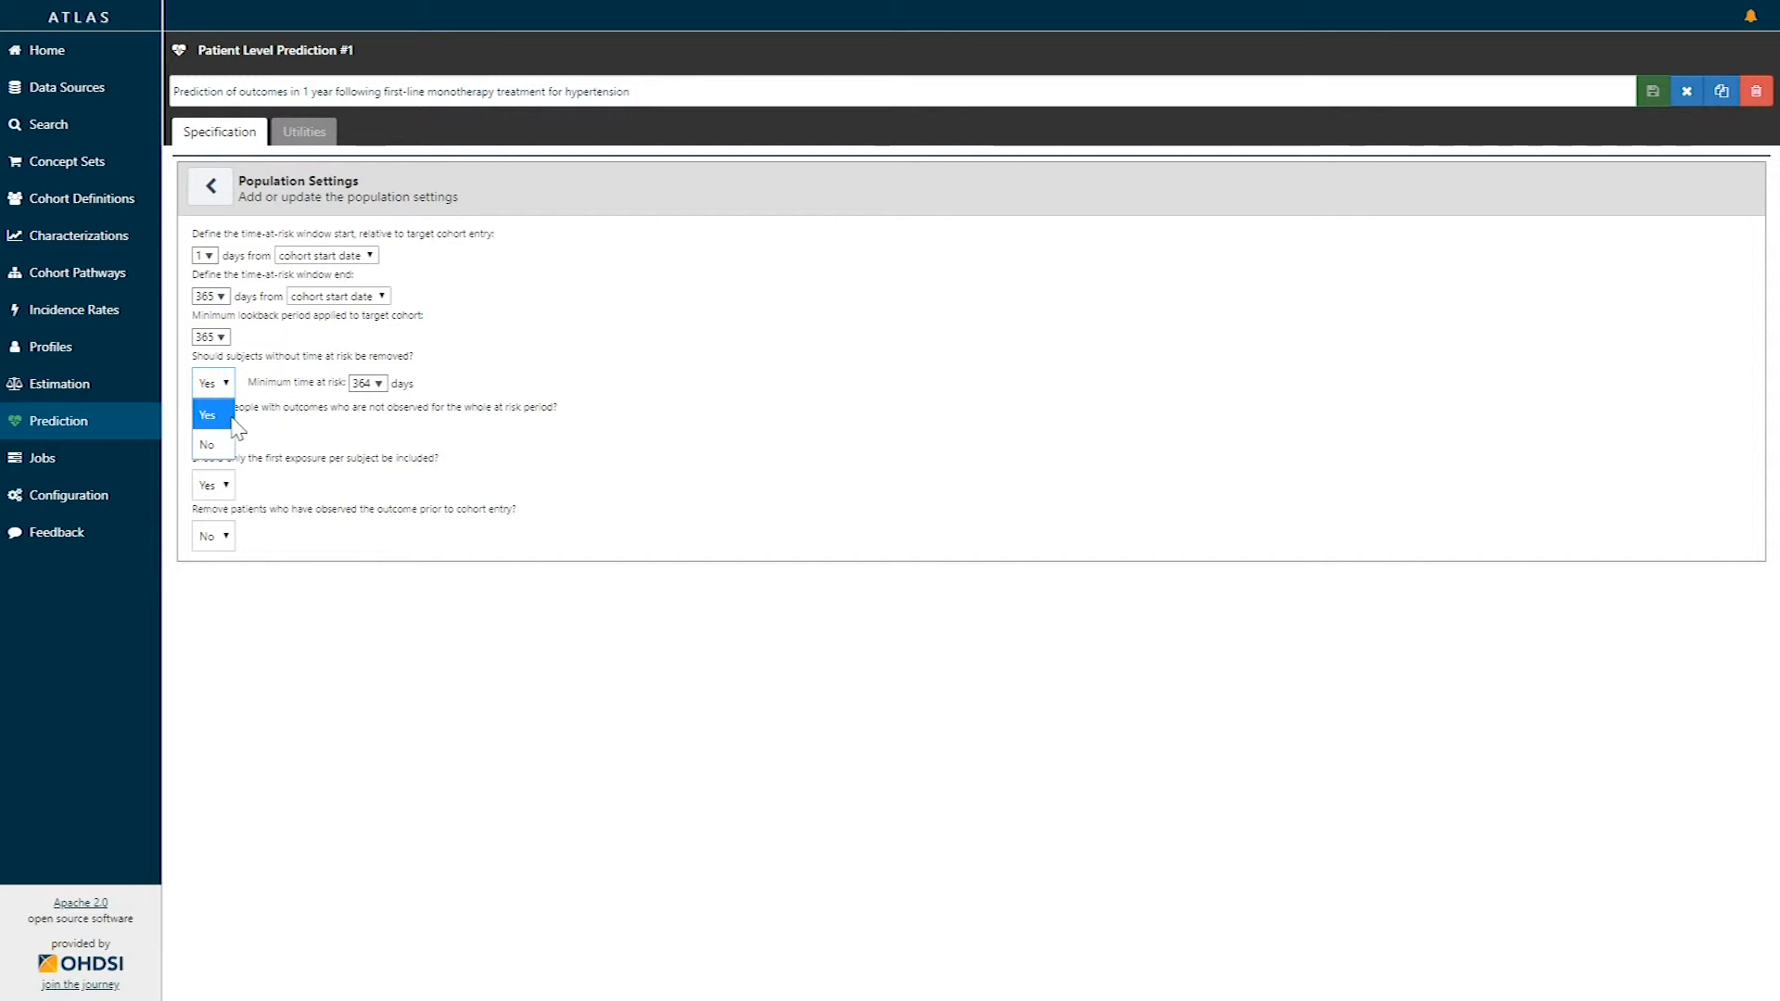
{"action": "left_click", "coordinate": [278, 400]}
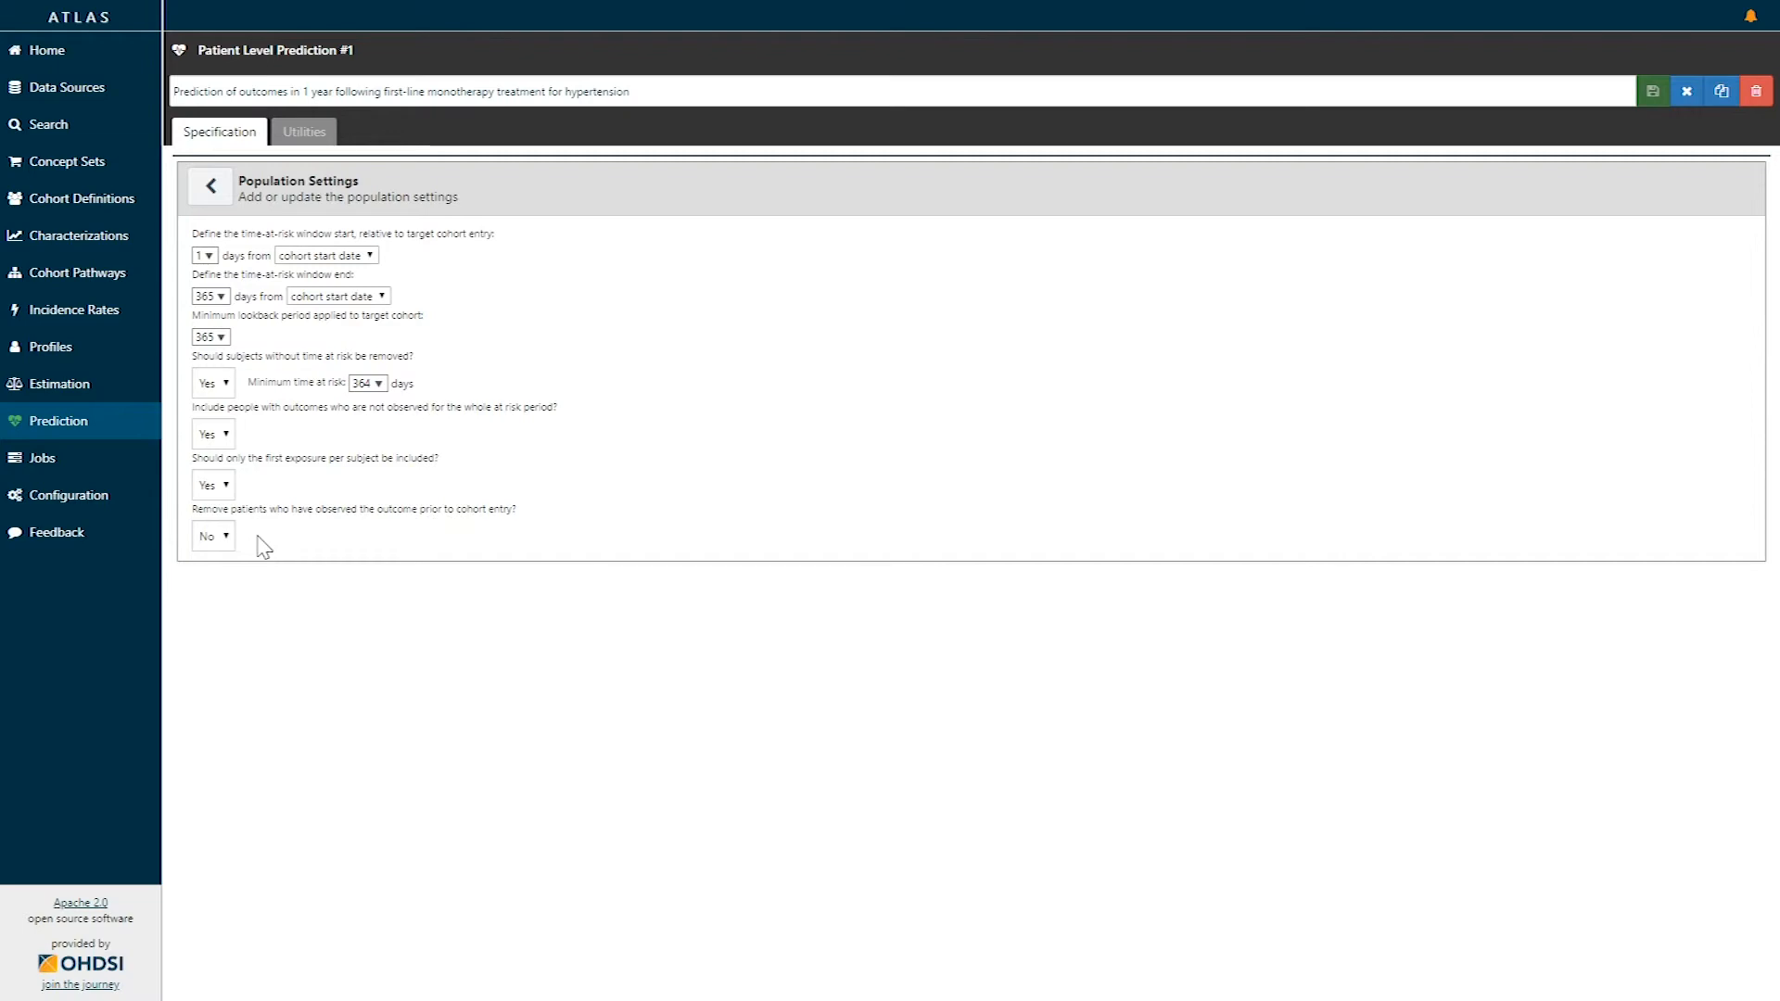
Leave the population settings and examine the execution and training settings, including the choices for splitting the test/train set.
{"action": "left_click", "coordinate": [211, 187]}
{"action": "scroll", "coordinate": [355, 667], "scroll_direction": "down", "scroll_amount": 8}
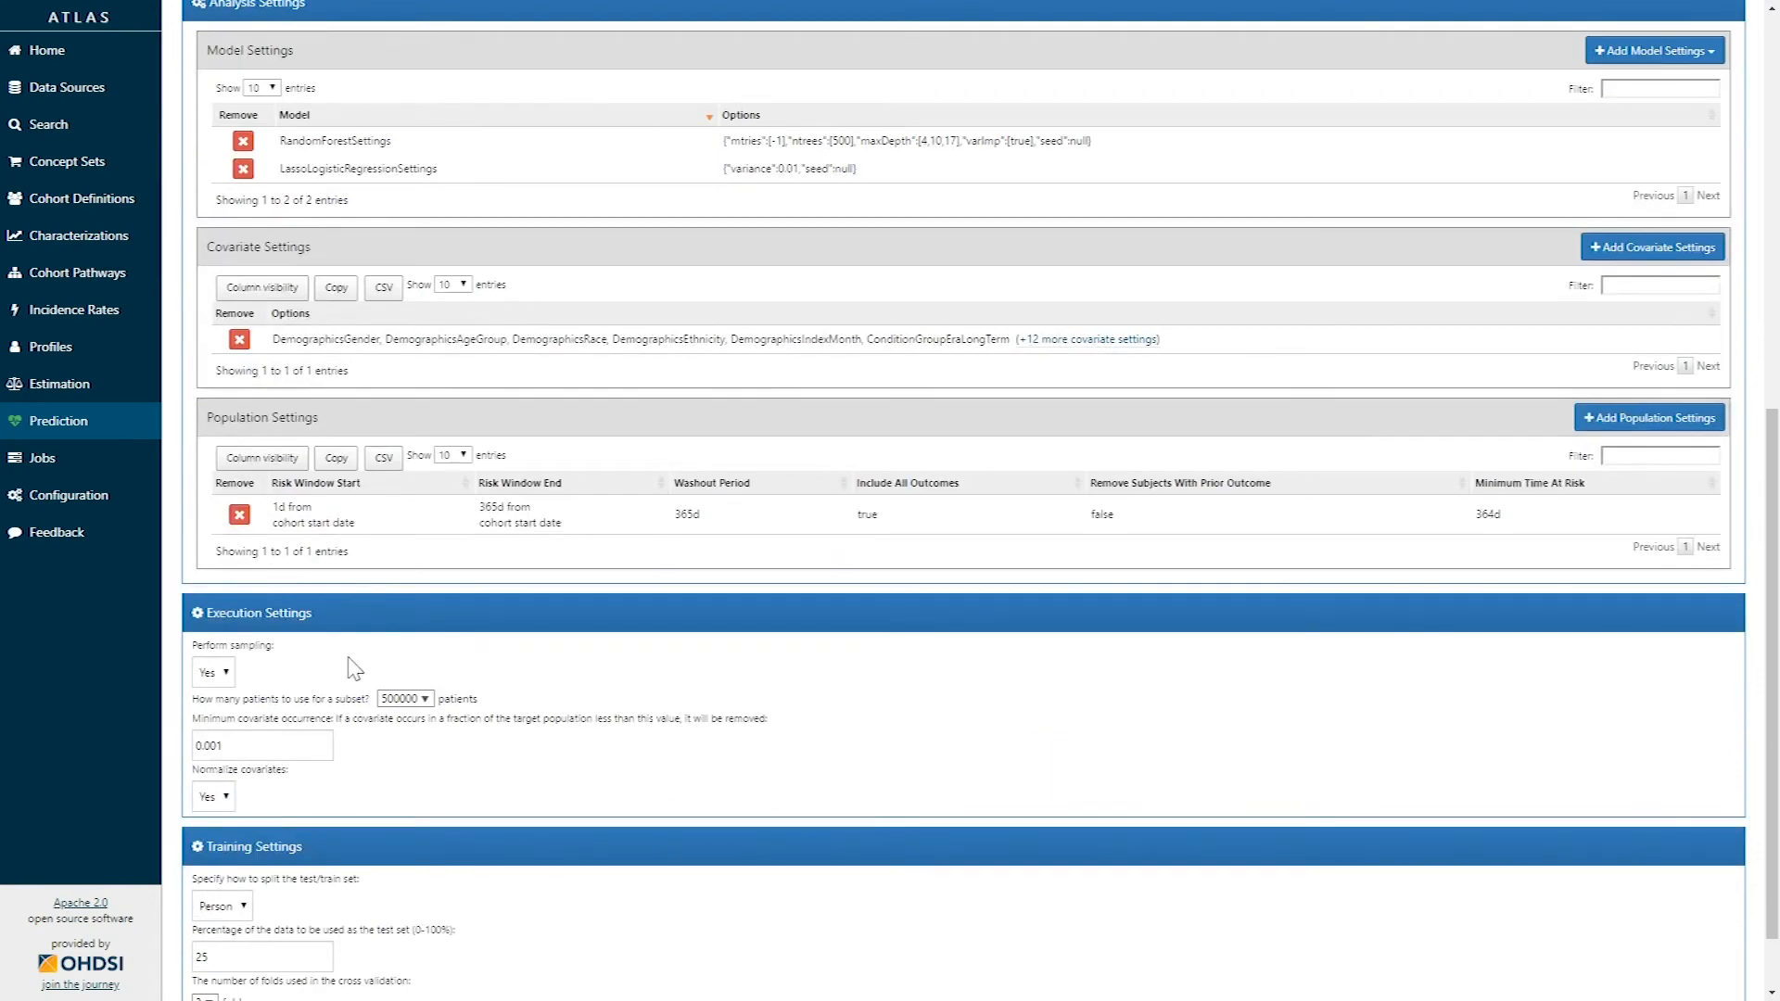
{"action": "scroll", "coordinate": [355, 668], "scroll_direction": "down", "scroll_amount": 1}
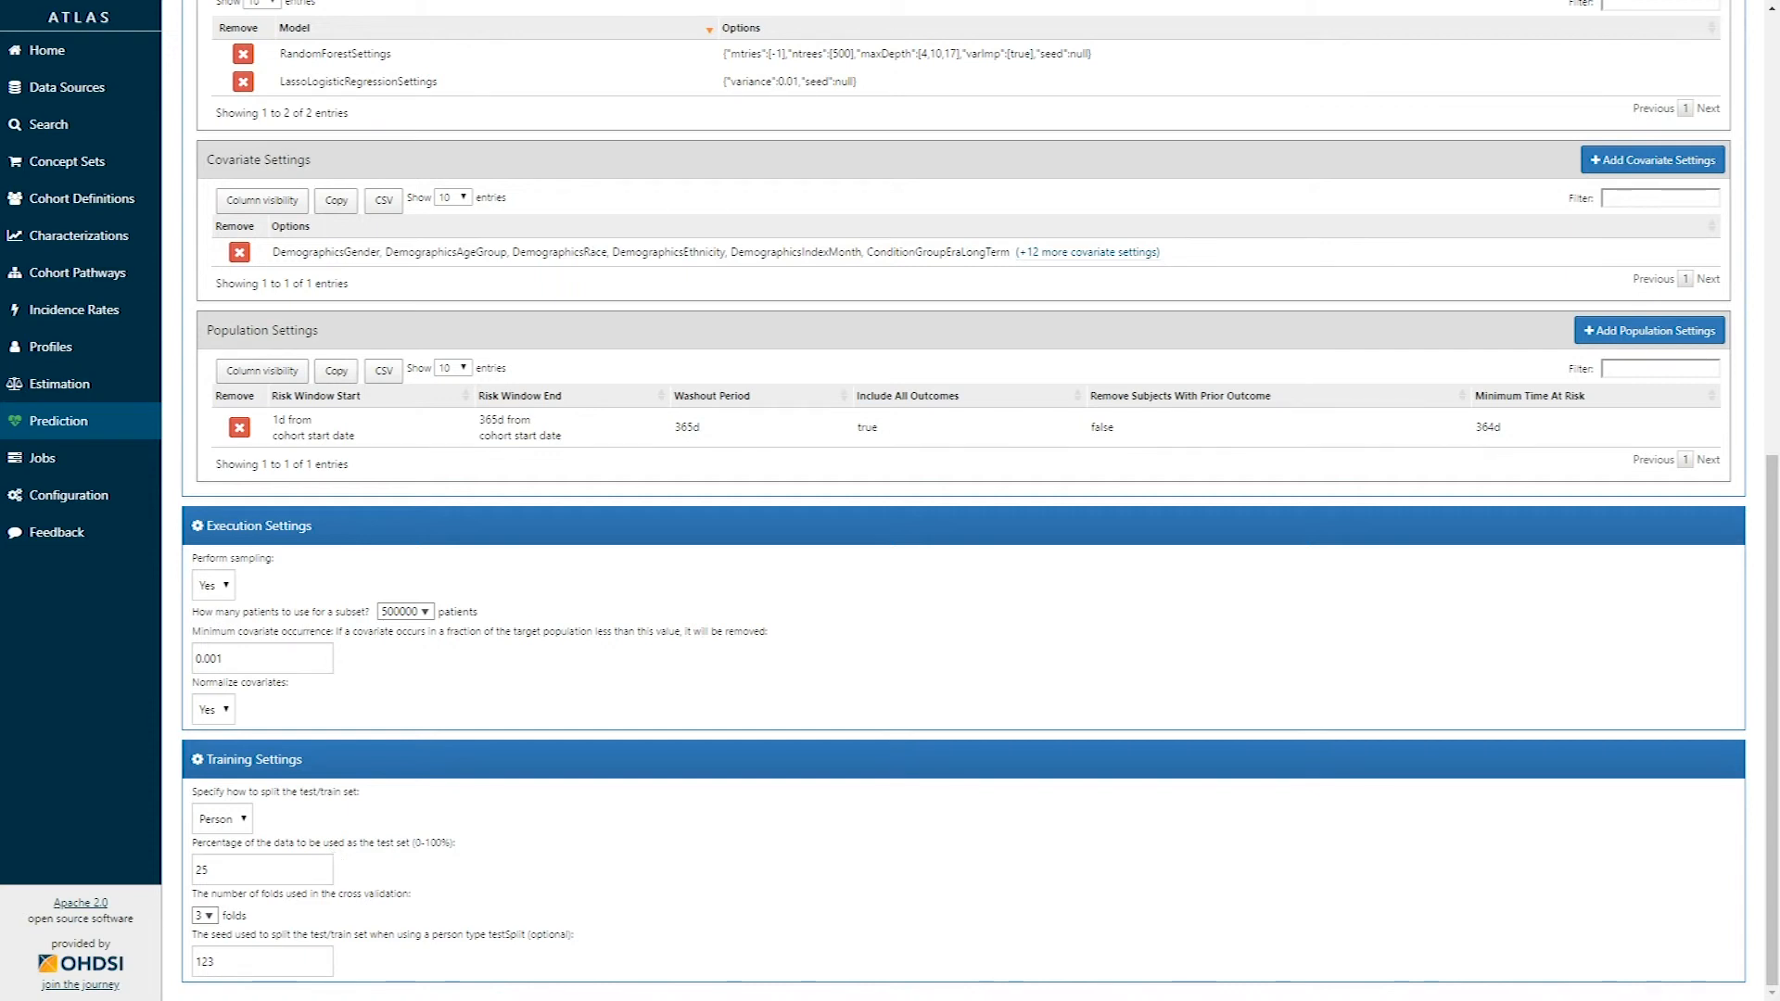
{"action": "left_click", "coordinate": [222, 824]}
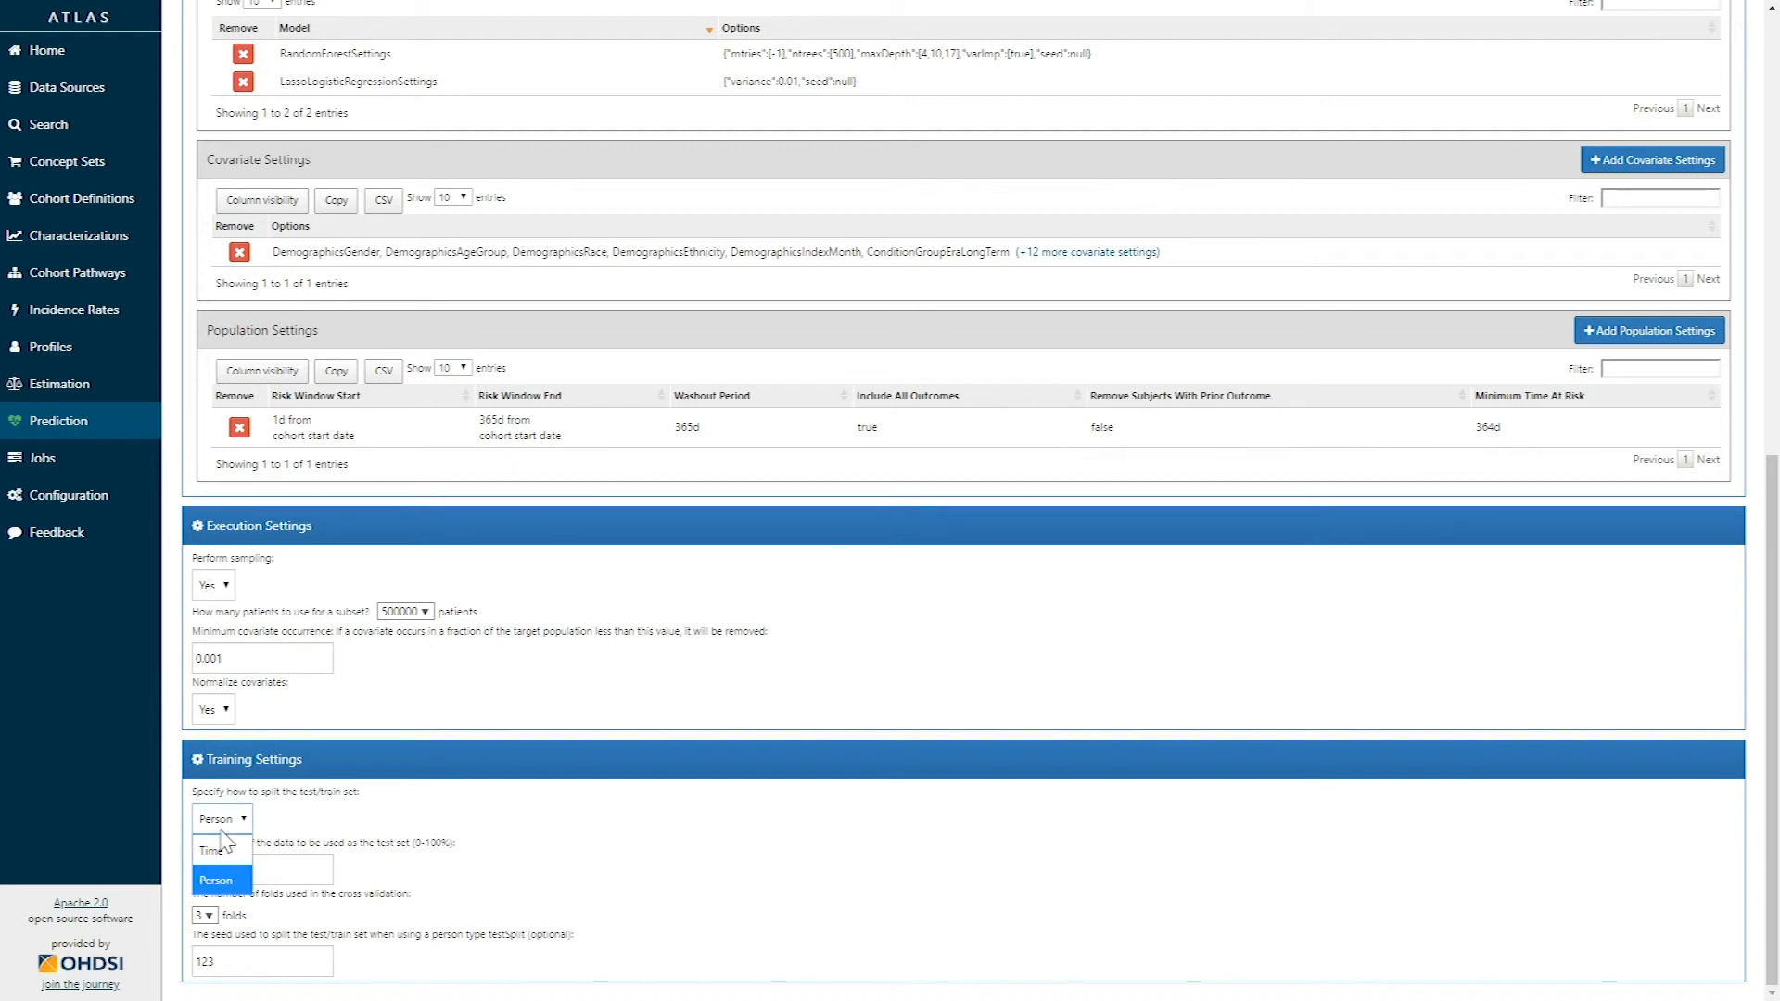
{"action": "left_click", "coordinate": [309, 823]}
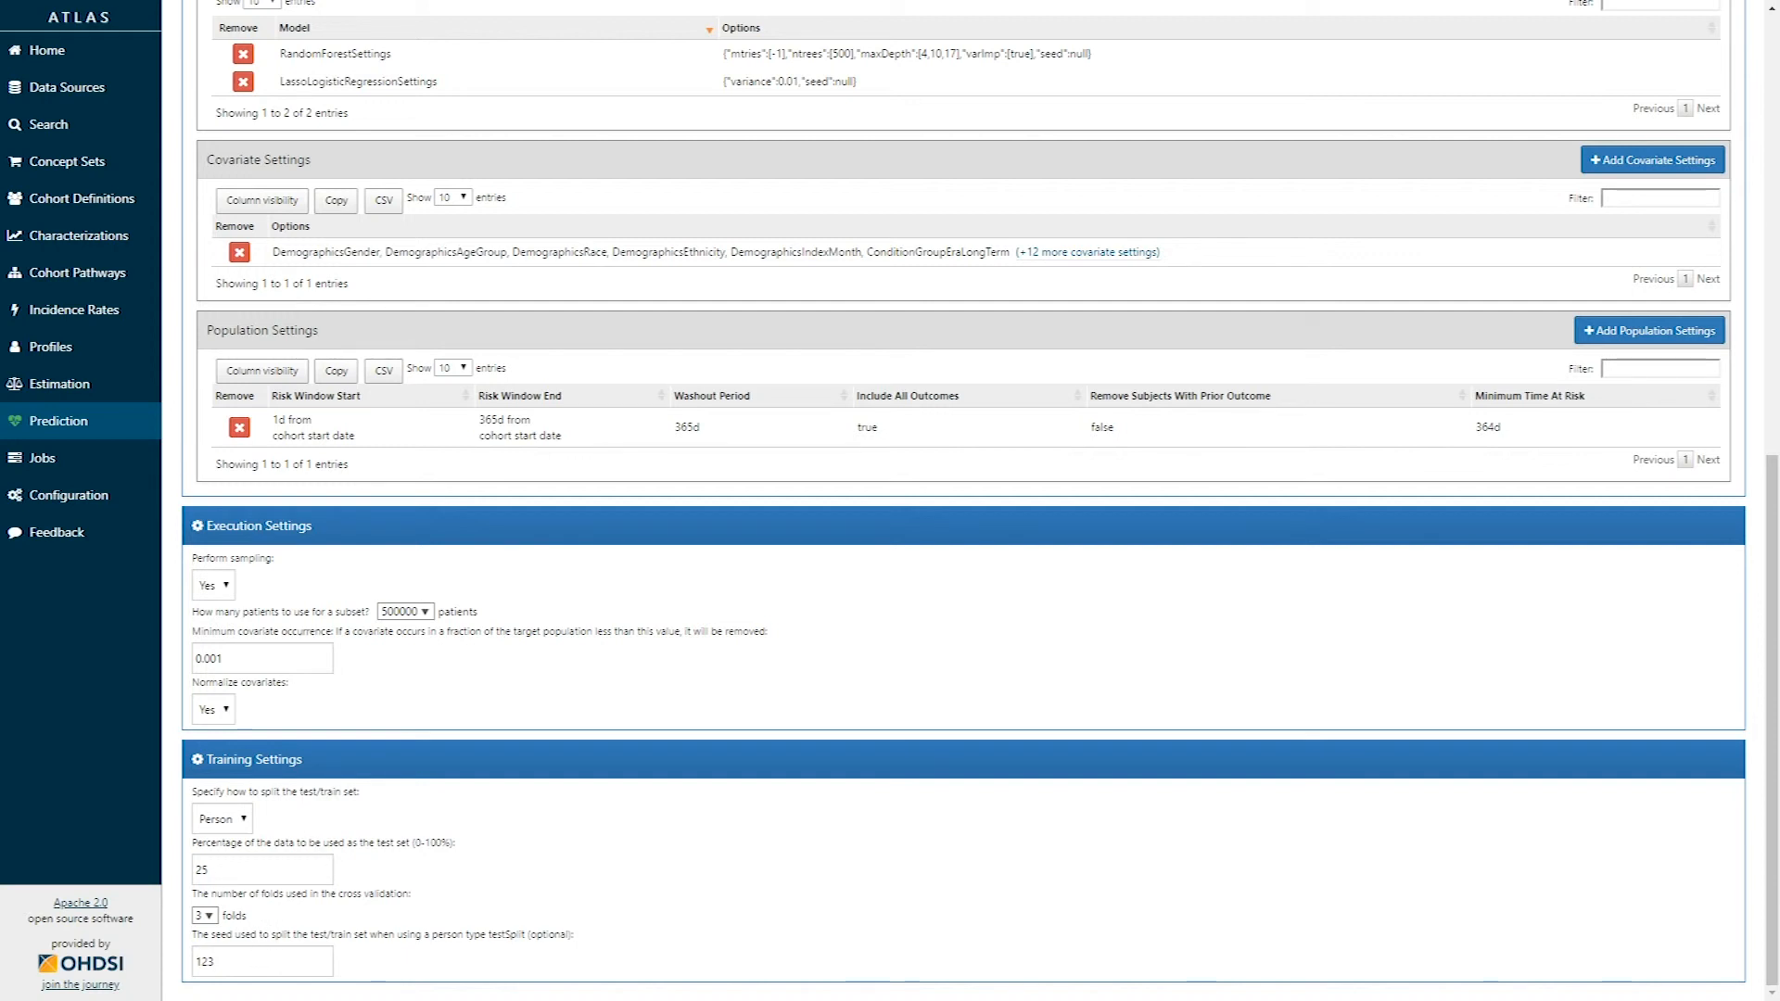
Open the full study specification for review and examine the list of target, outcome and model combinations.
{"action": "scroll", "coordinate": [318, 885], "scroll_direction": "up", "scroll_amount": 7}
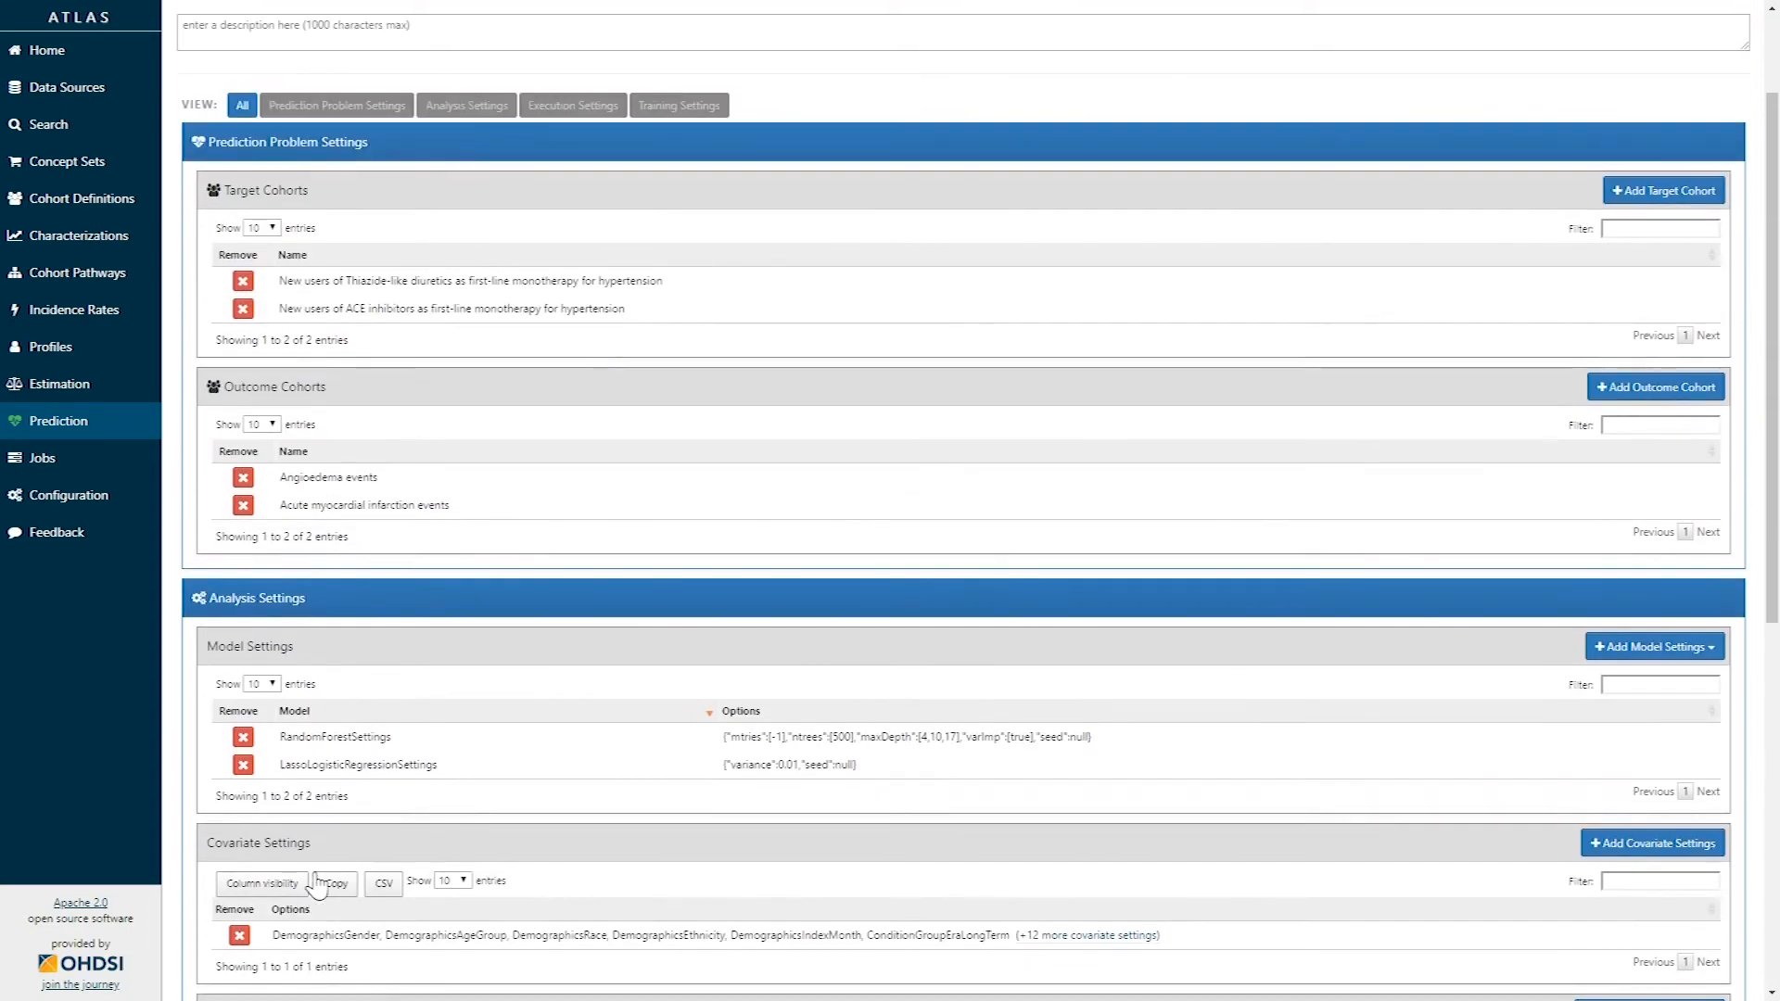
{"action": "scroll", "coordinate": [318, 885], "scroll_direction": "up", "scroll_amount": 2}
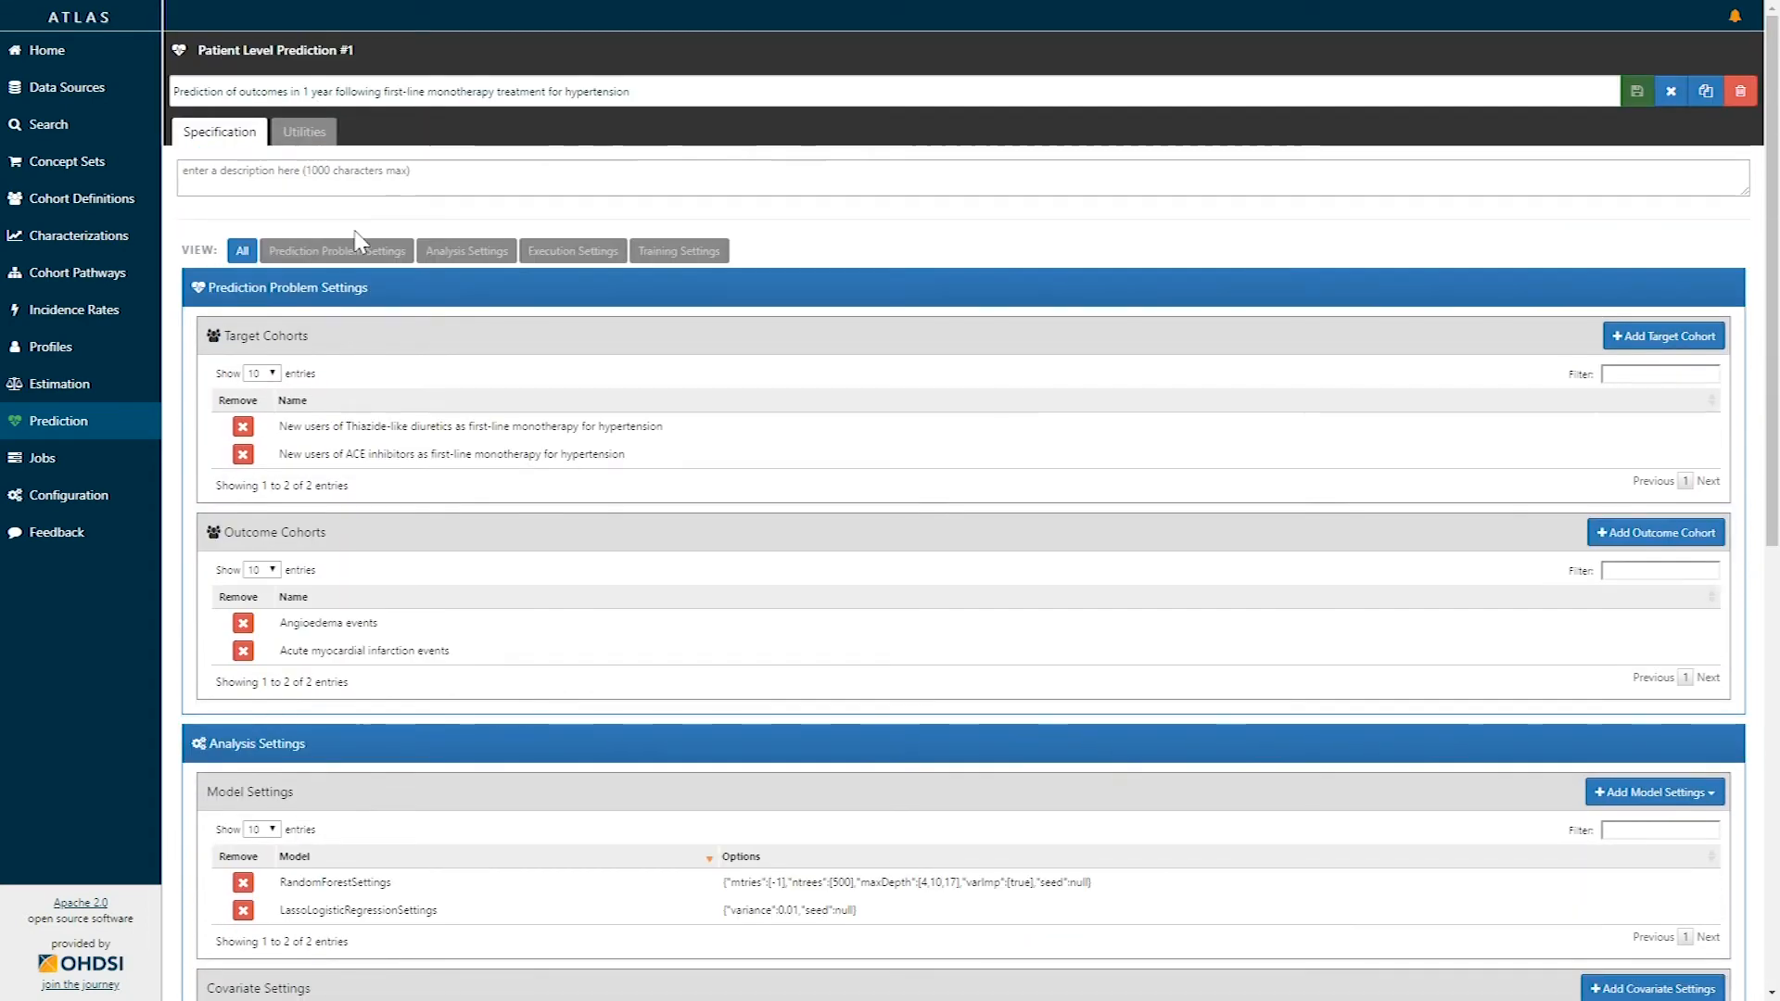
{"action": "left_click", "coordinate": [317, 138]}
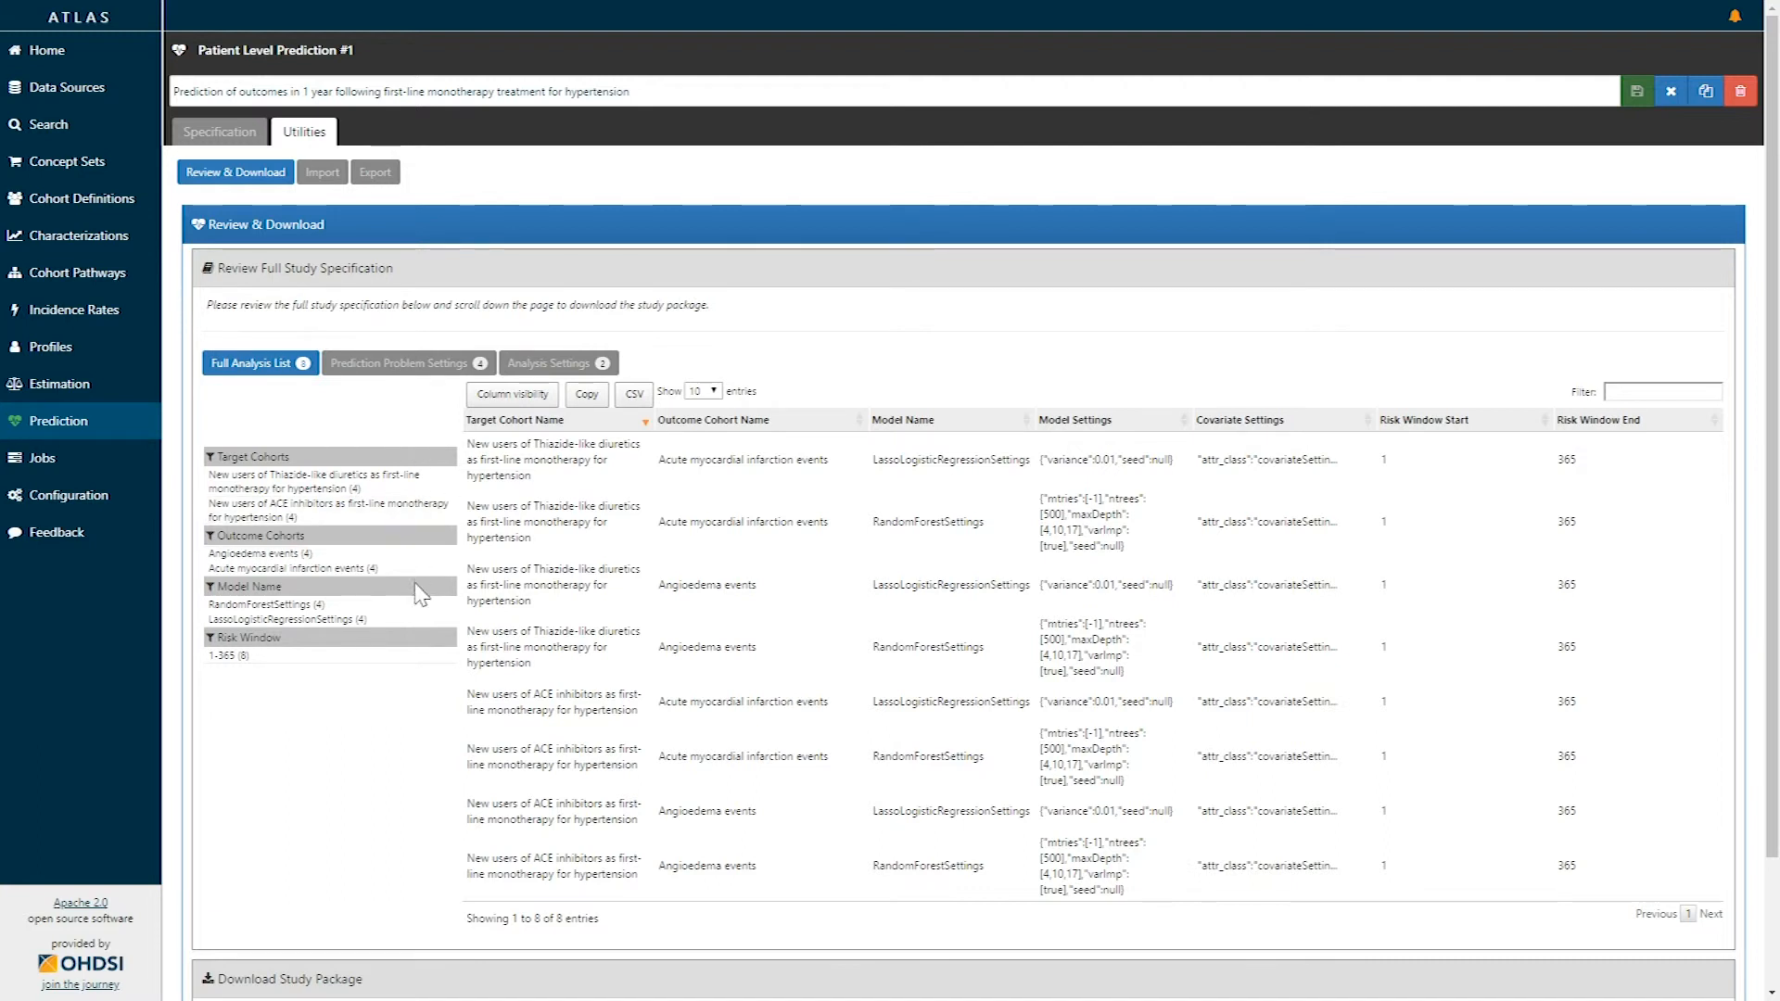
Name the study package PLPVideoTutorial and download it as a ZIP file.
{"action": "scroll", "coordinate": [438, 671], "scroll_direction": "down", "scroll_amount": 1}
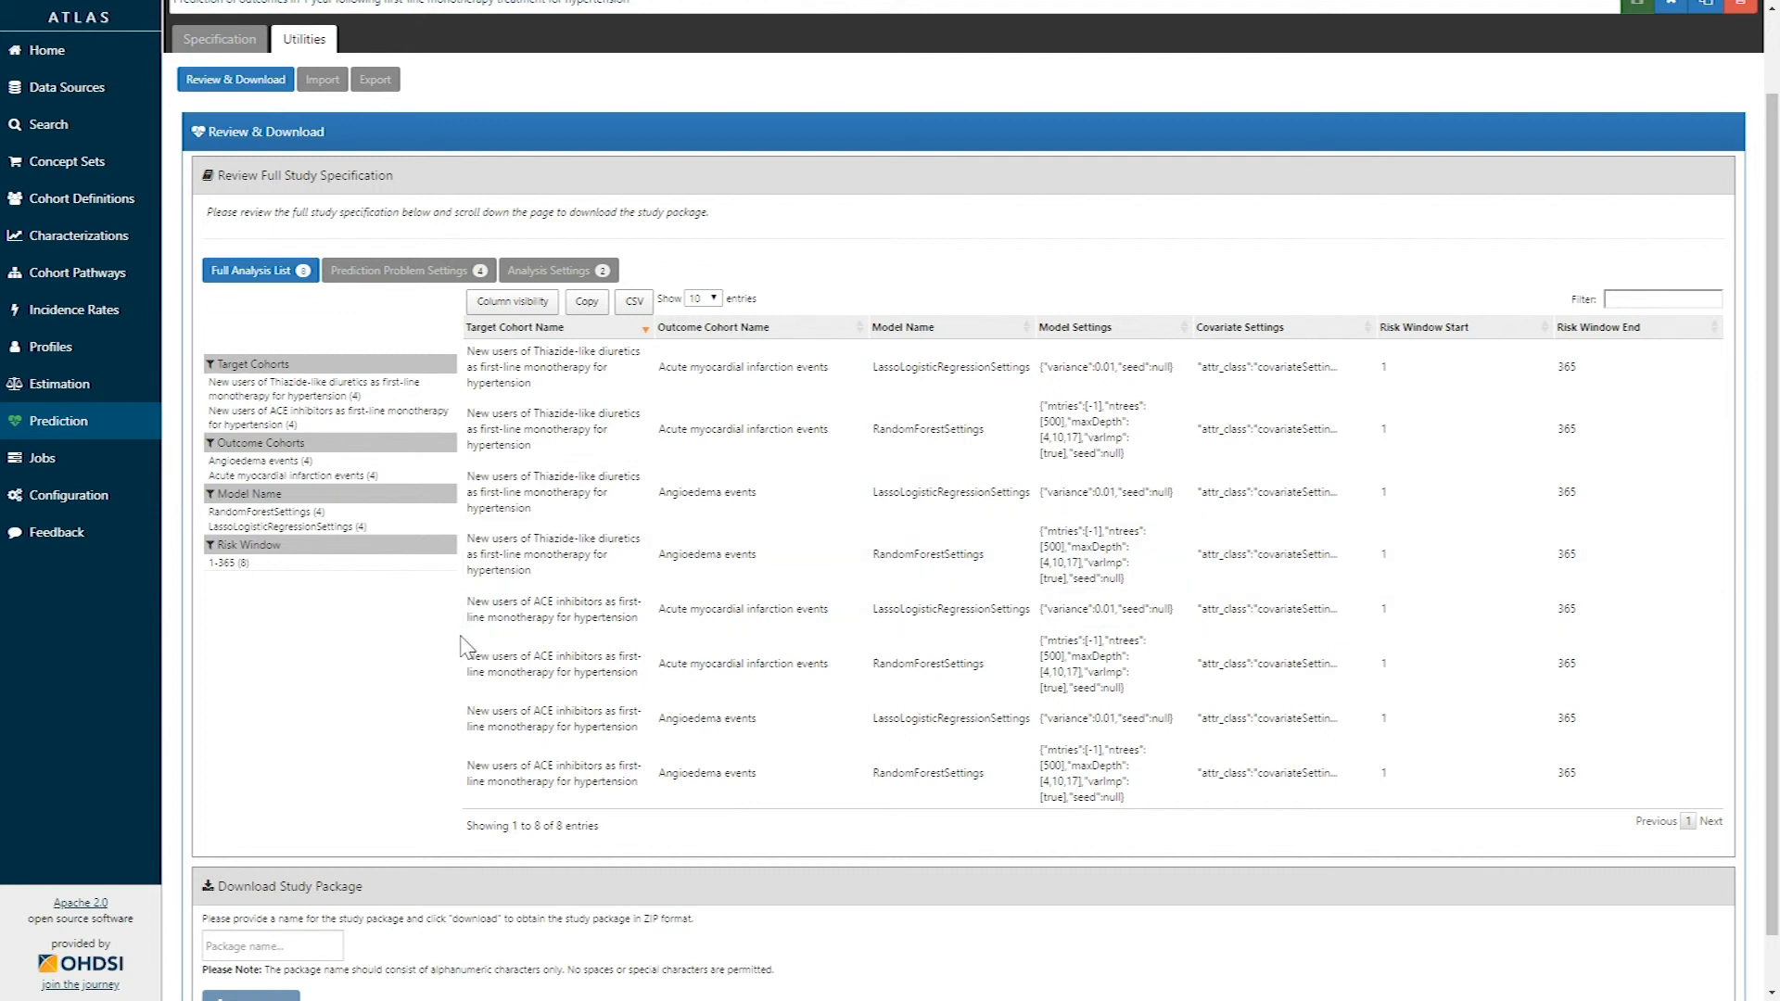
{"action": "scroll", "coordinate": [461, 646], "scroll_direction": "down", "scroll_amount": 1}
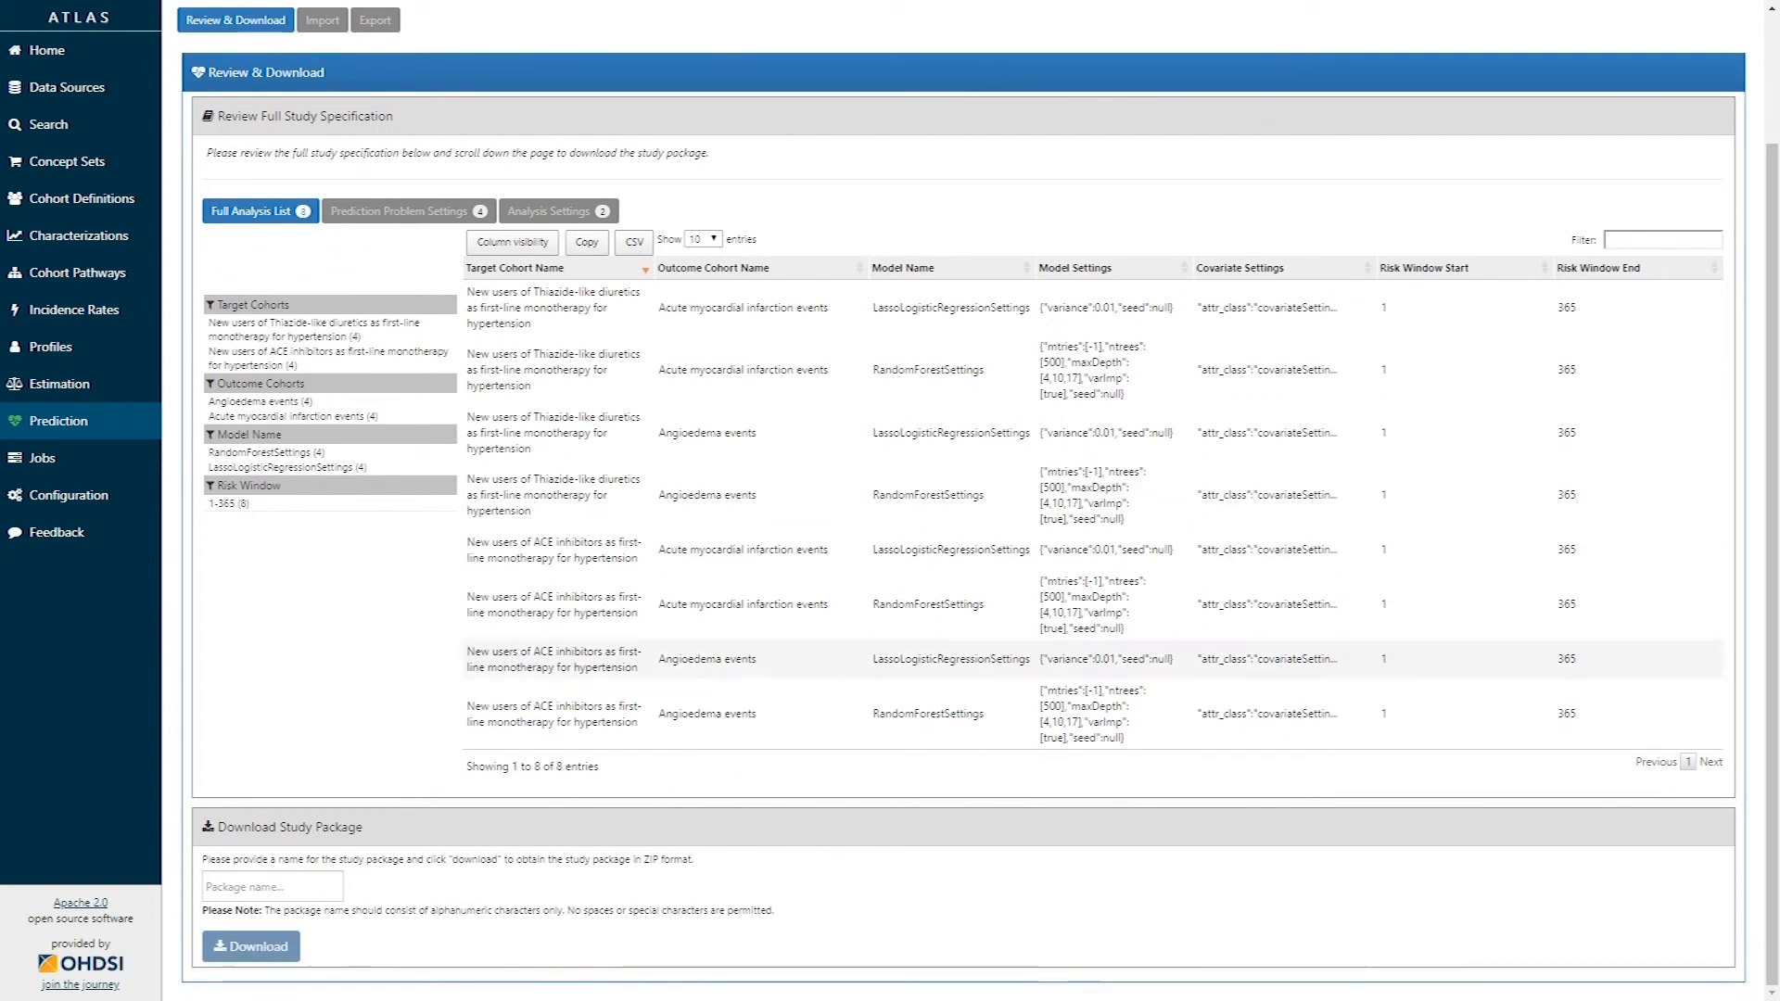
{"action": "left_click", "coordinate": [306, 888]}
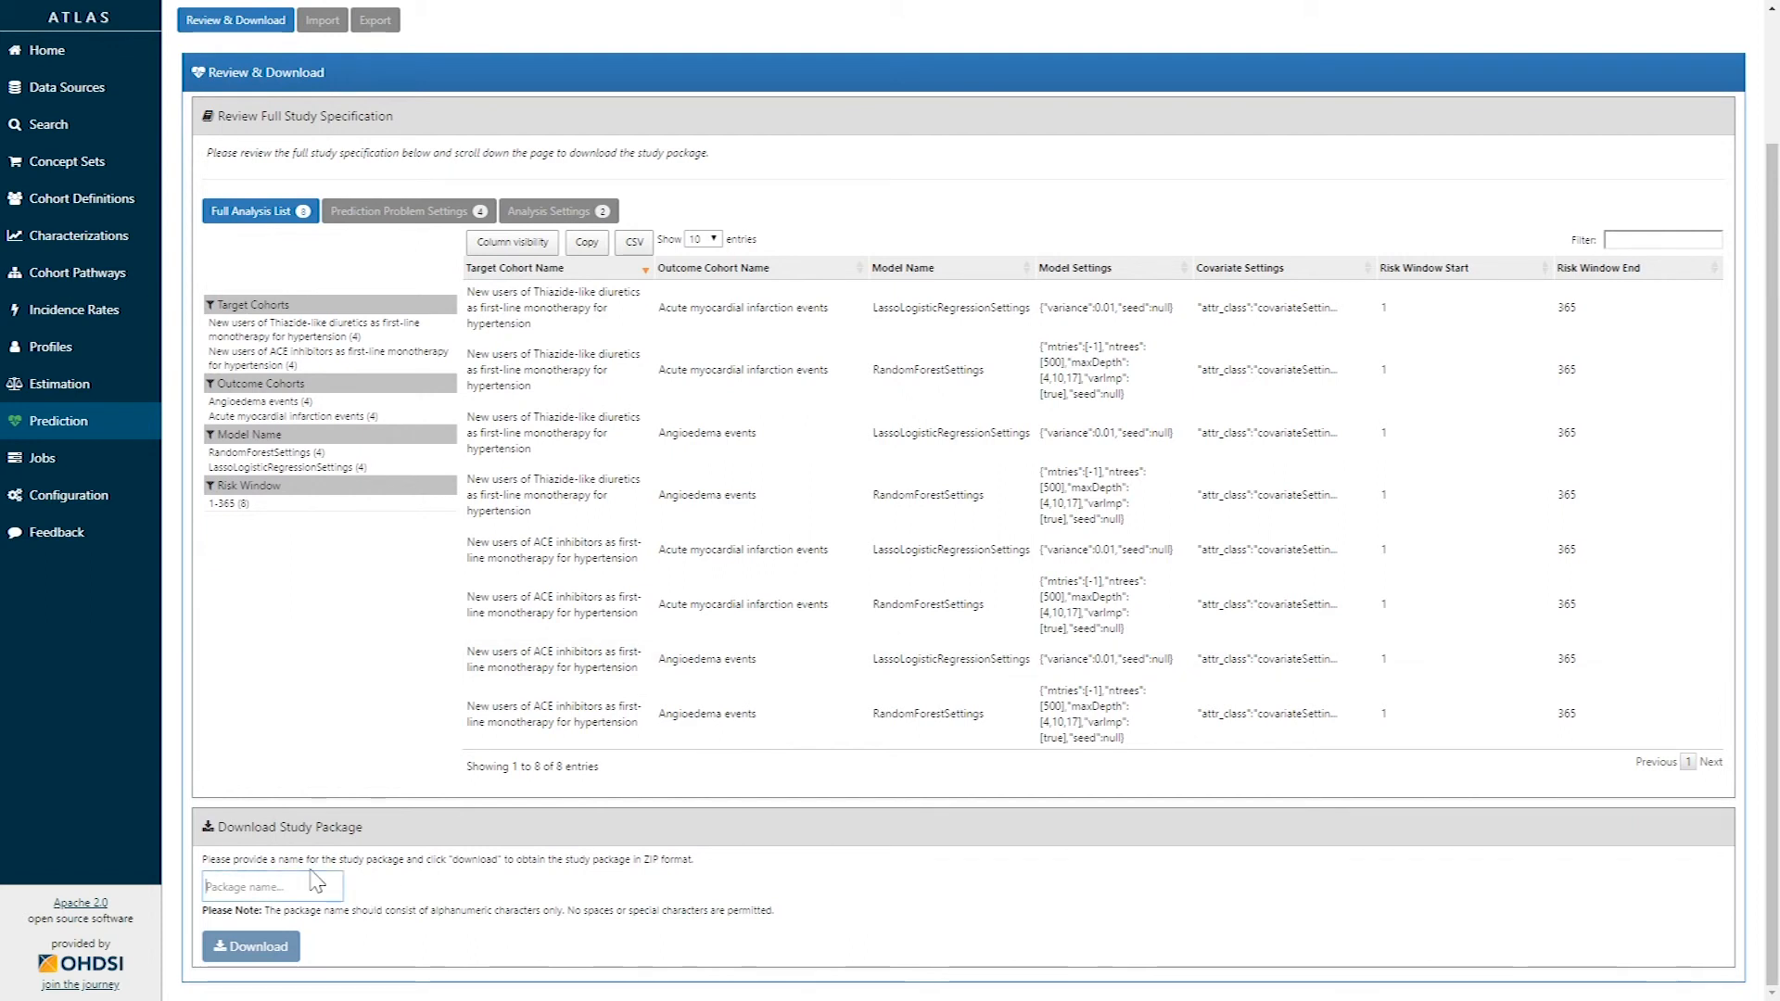
{"action": "type", "text": "PLPBVi"}
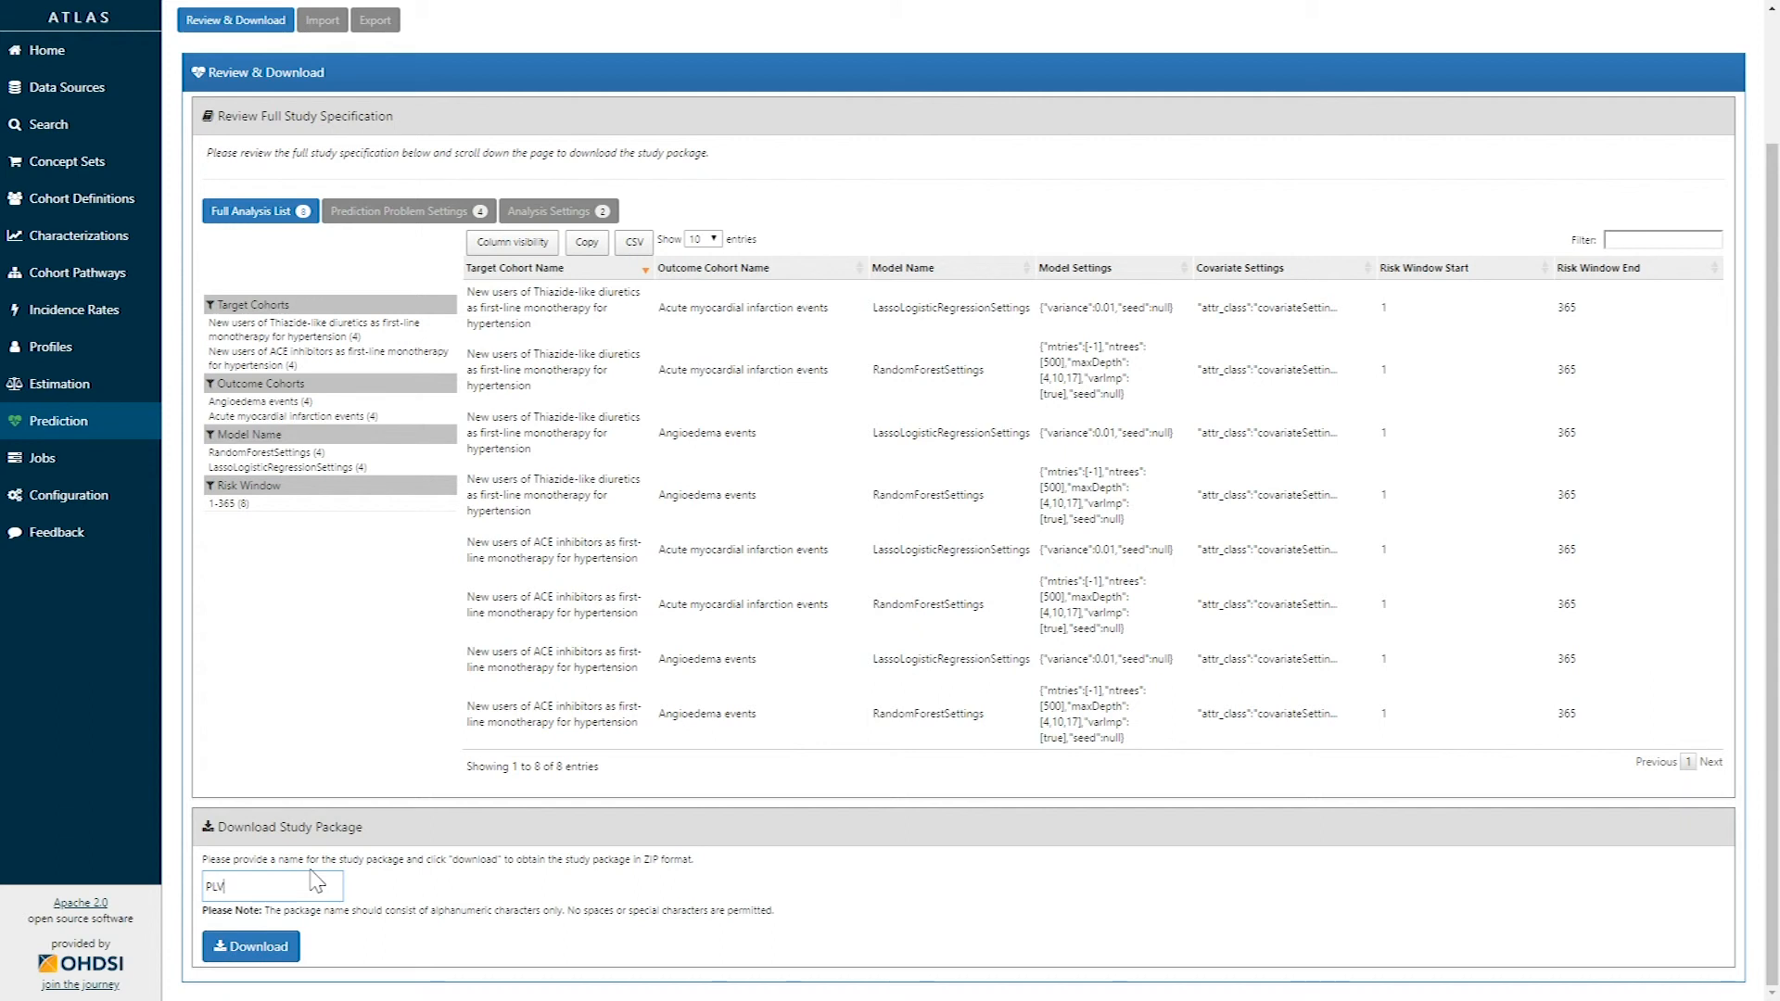
{"action": "key", "text": "BackSpace"}
{"action": "key", "text": "BackSpace"}
{"action": "key", "text": "BackSpace"}
{"action": "type", "text": "VideoTutorial"}
{"action": "left_click", "coordinate": [227, 946]}
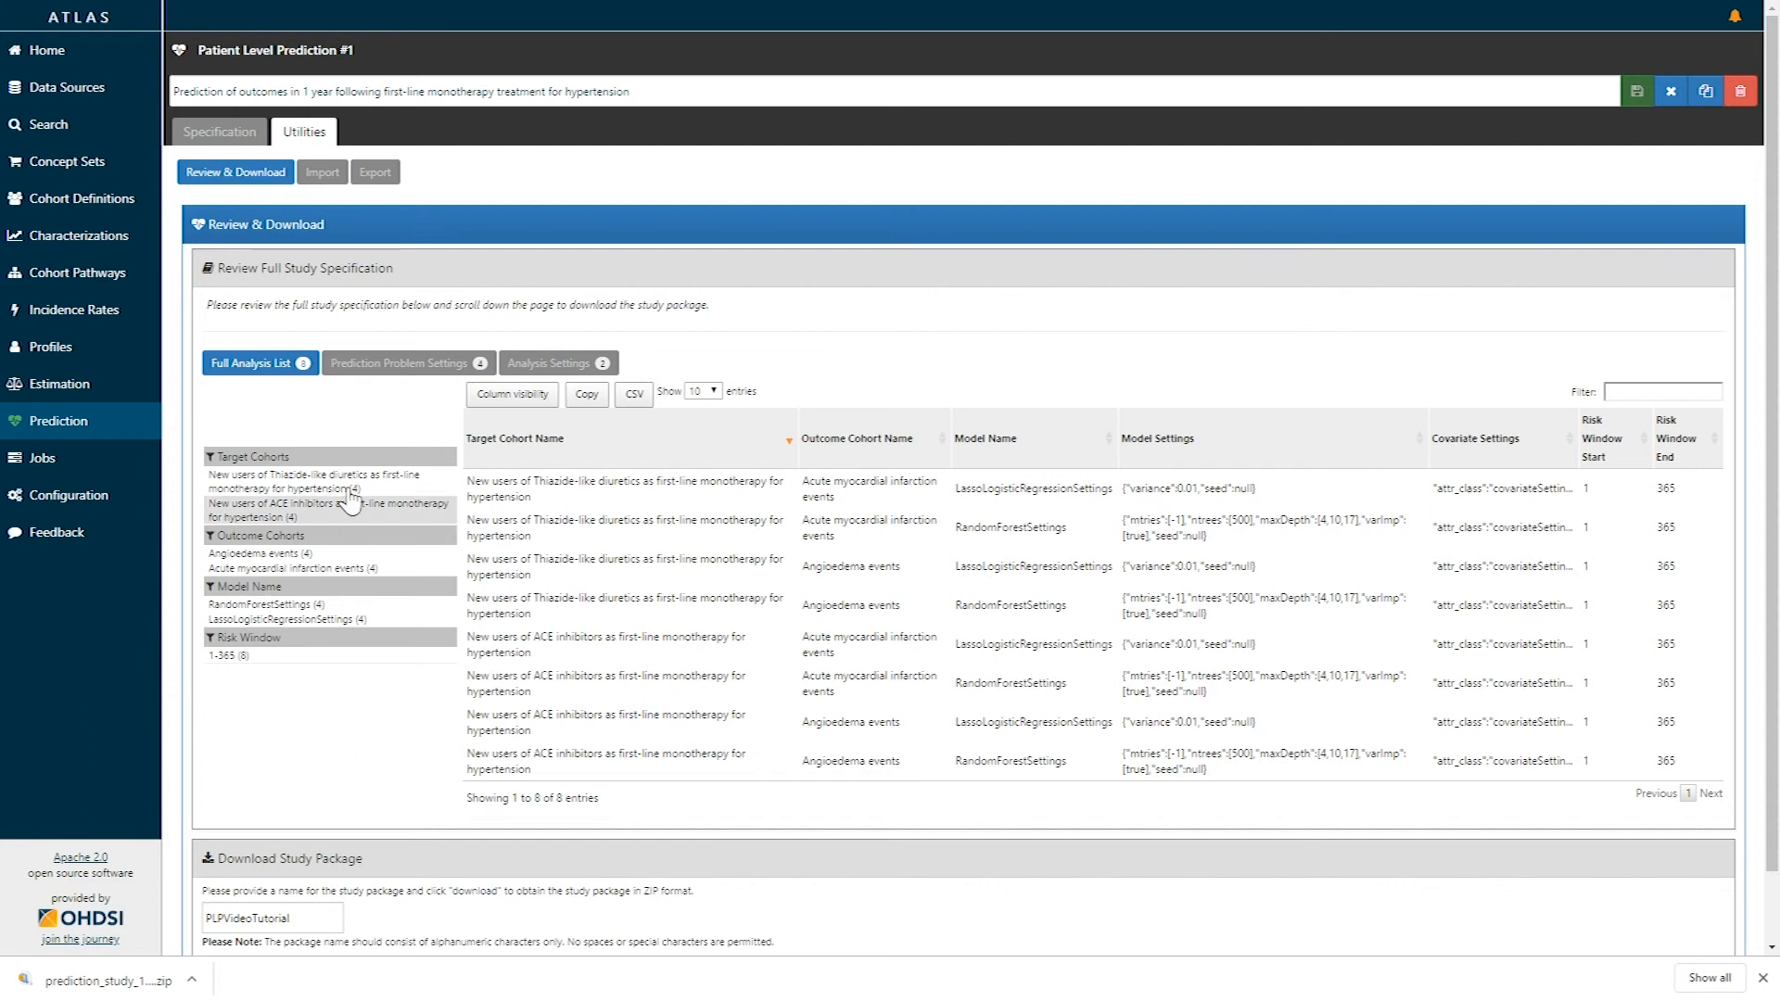
Examine the study's exported JSON specification and the area for importing a specification.
{"action": "left_click", "coordinate": [377, 173]}
{"action": "left_click", "coordinate": [419, 382]}
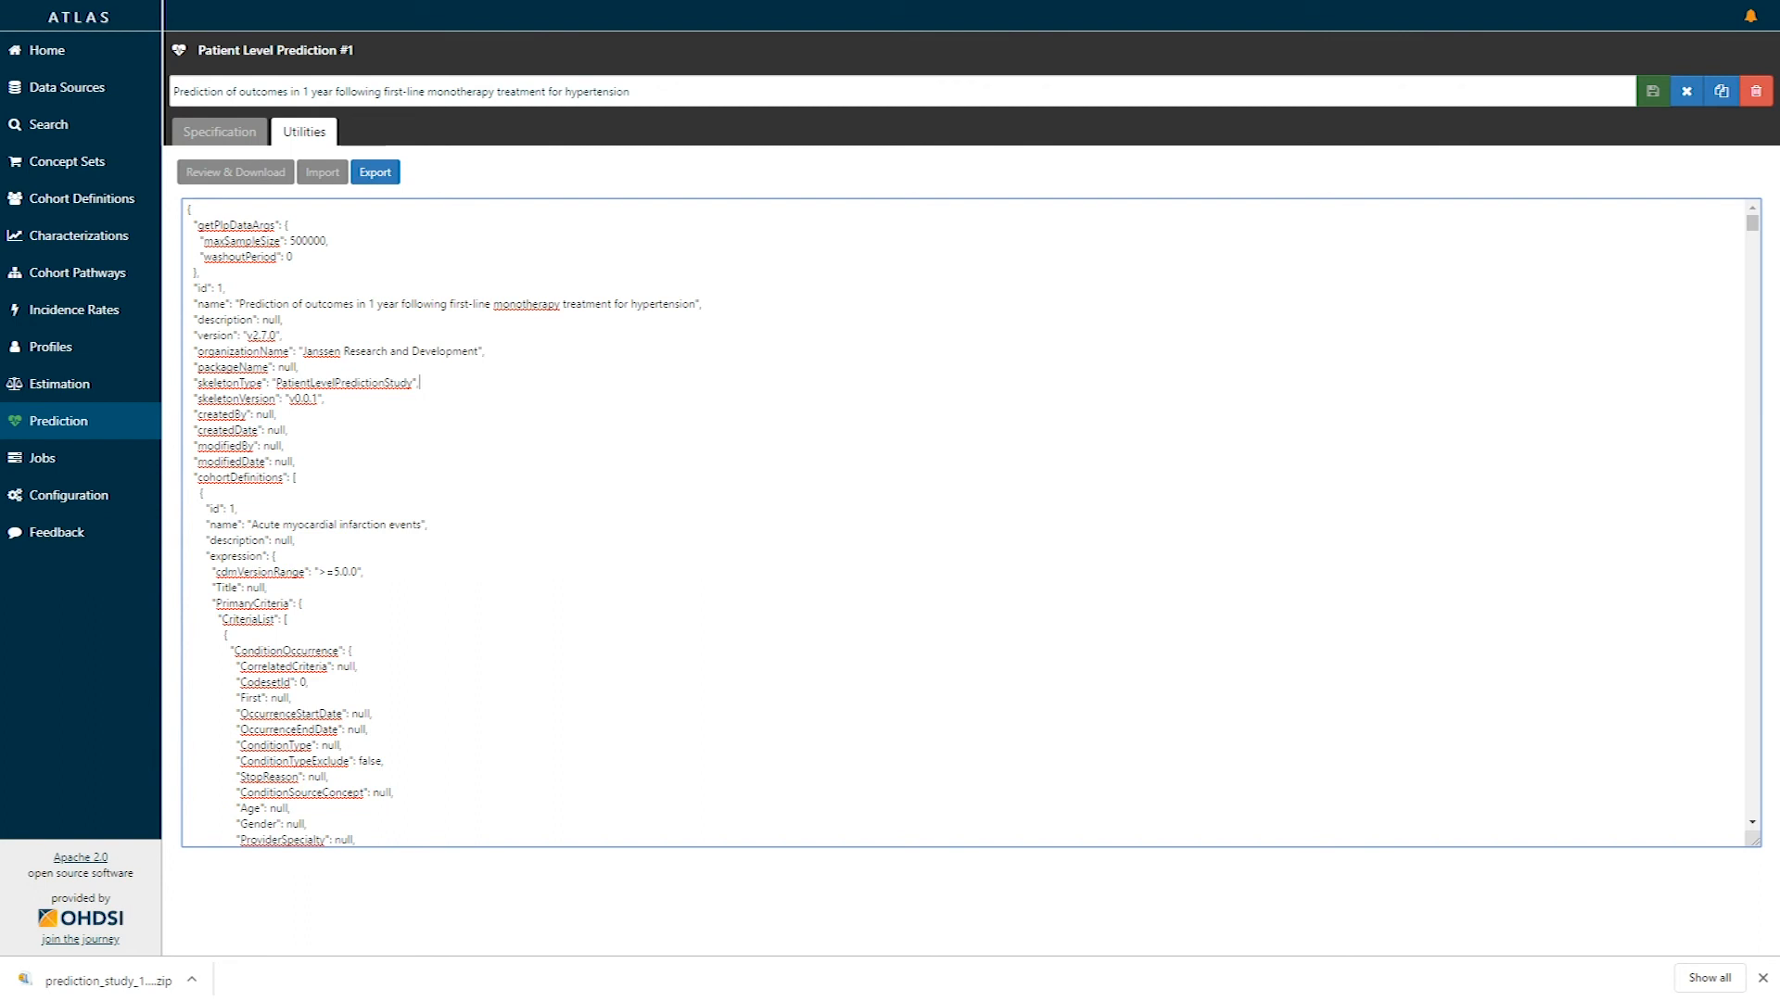
{"action": "left_click", "coordinate": [322, 173]}
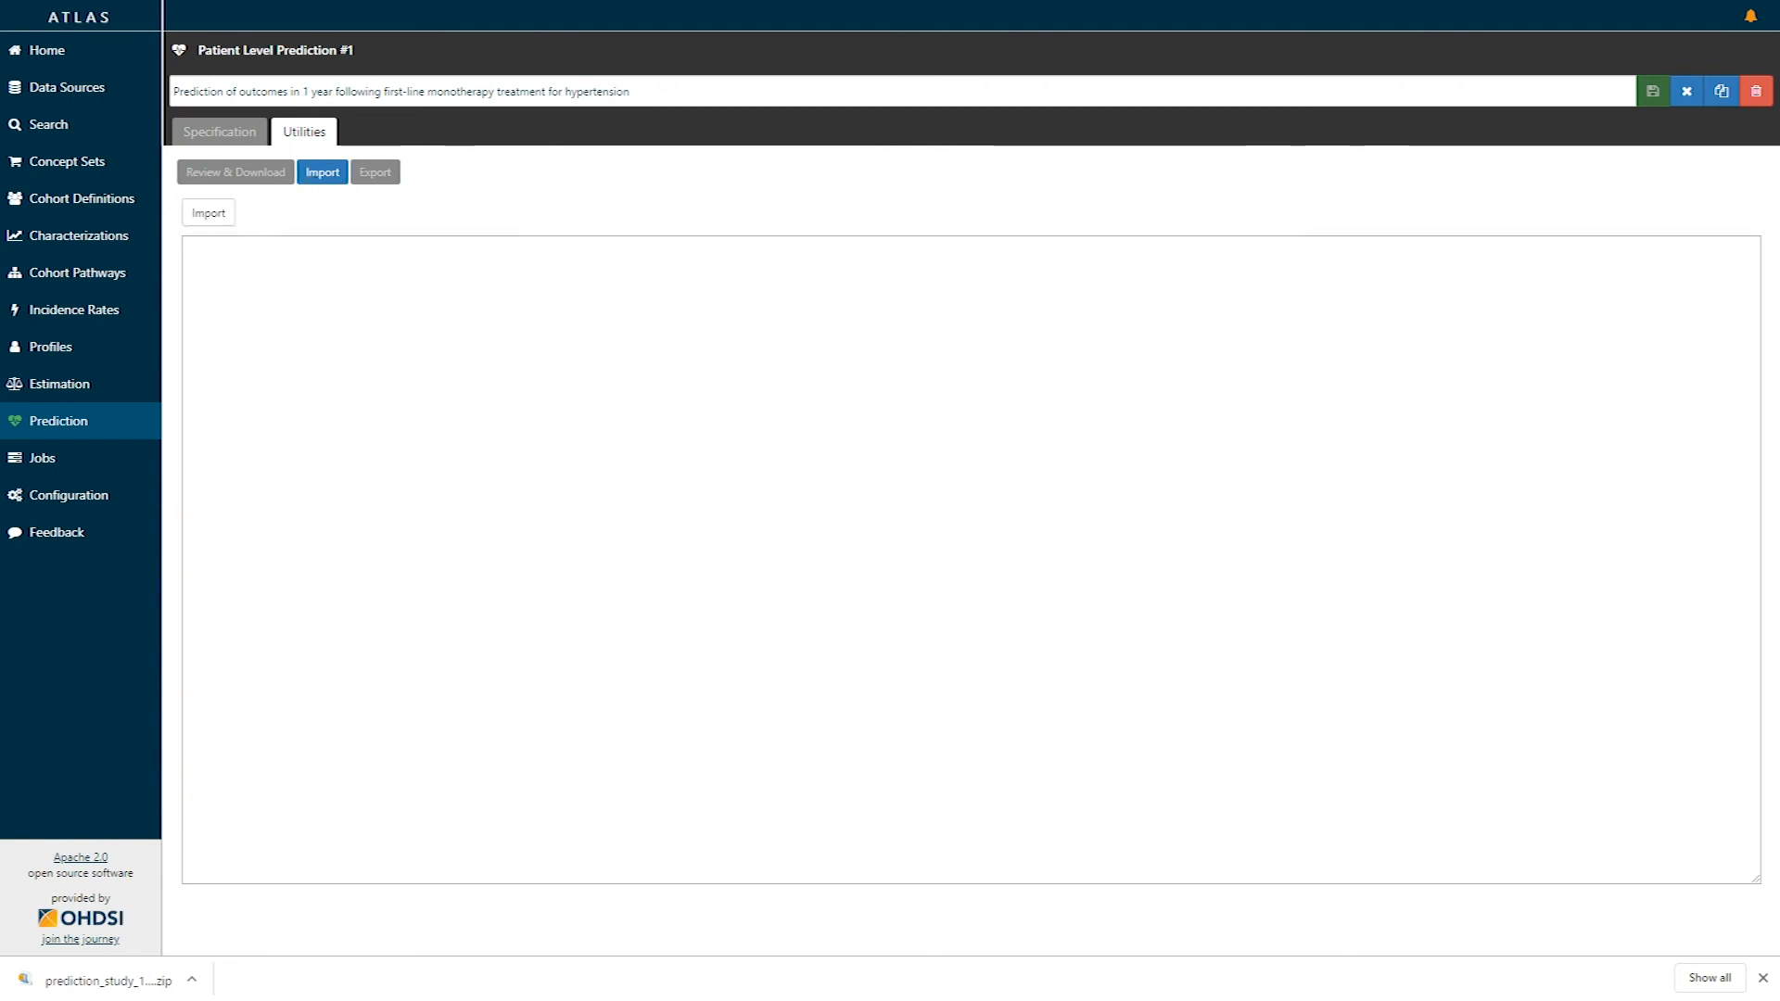
Return to the study's specification and close the prediction study.
{"action": "left_click", "coordinate": [205, 141]}
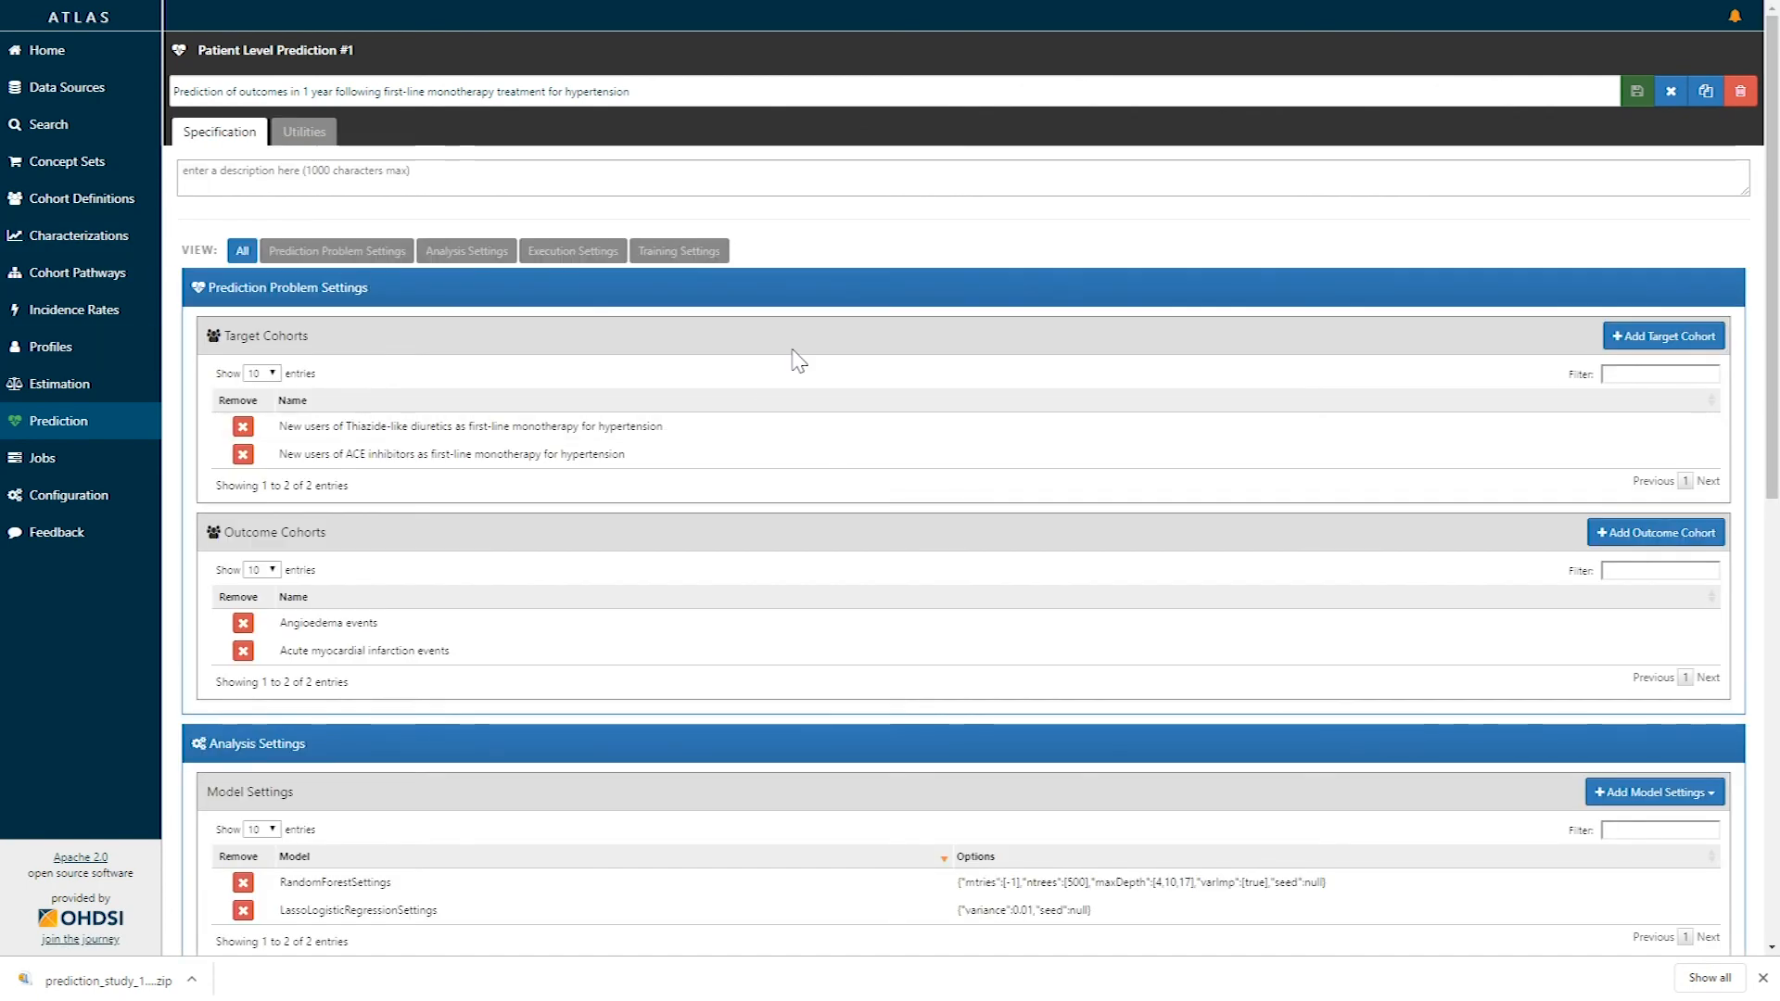
{"action": "left_click", "coordinate": [1671, 90]}
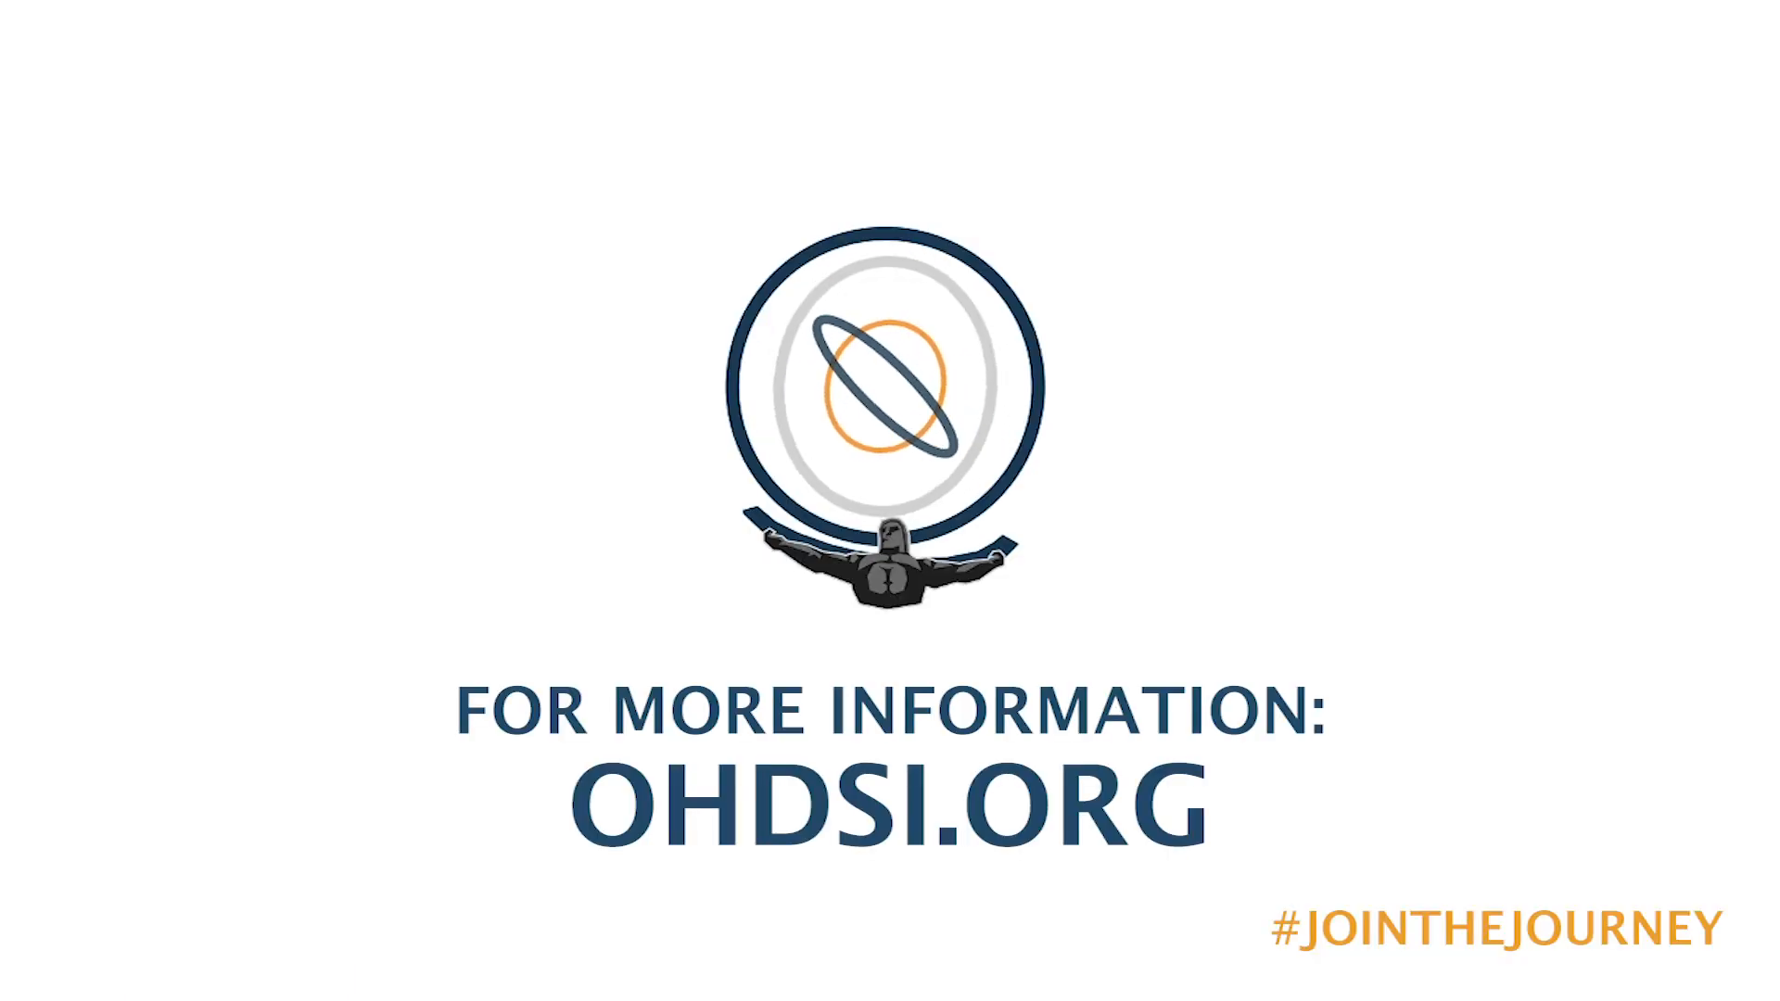